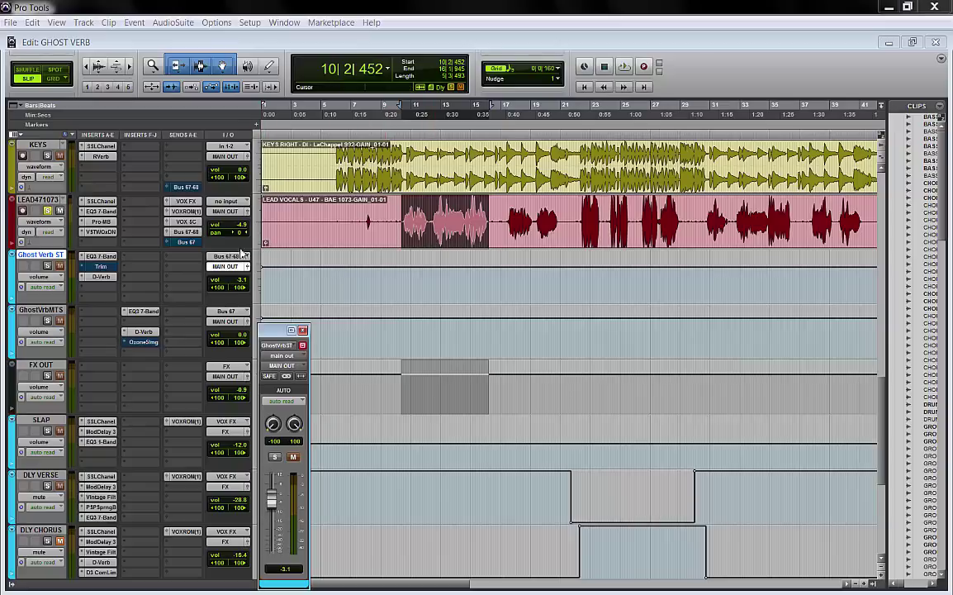
Play the selected lead vocal passage without the muted reverb return.
key("space")
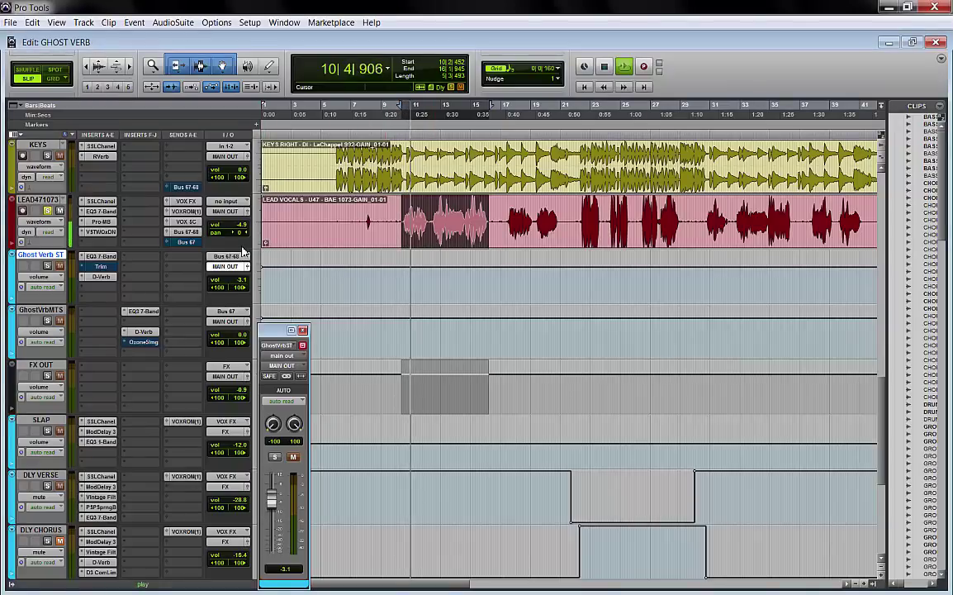
scroll(255, 248, "up", 1)
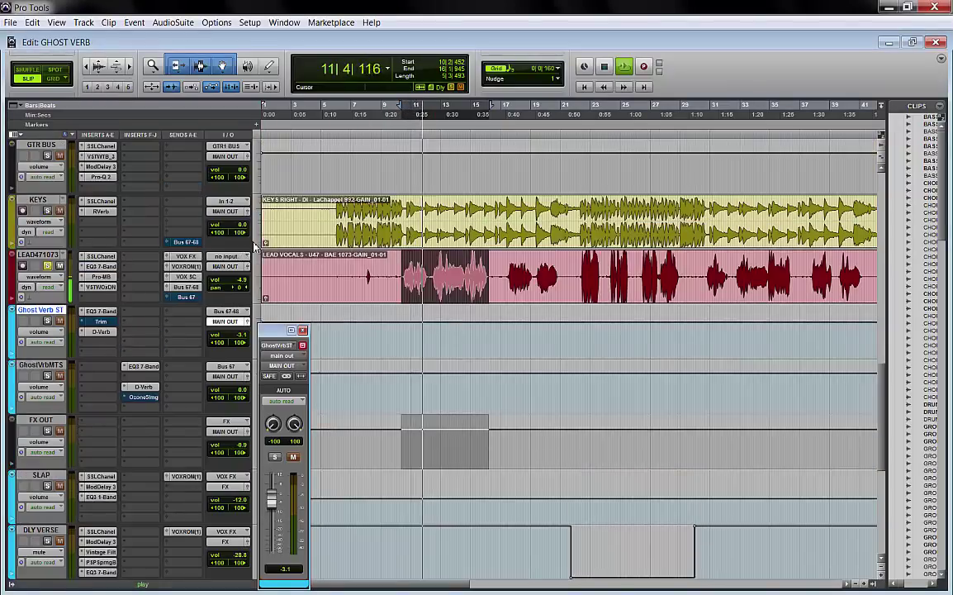
scroll(255, 248, "down", 1)
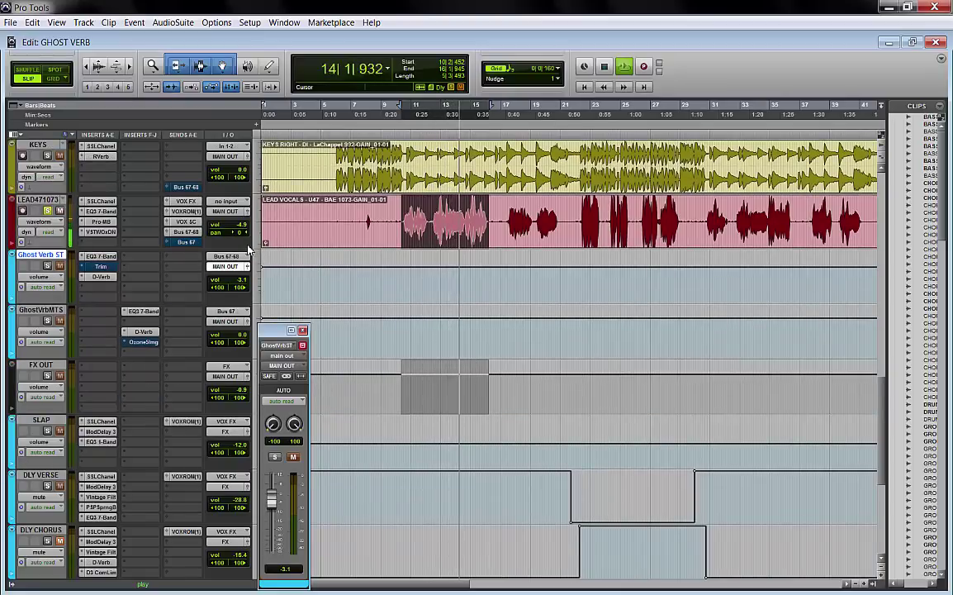
key("space")
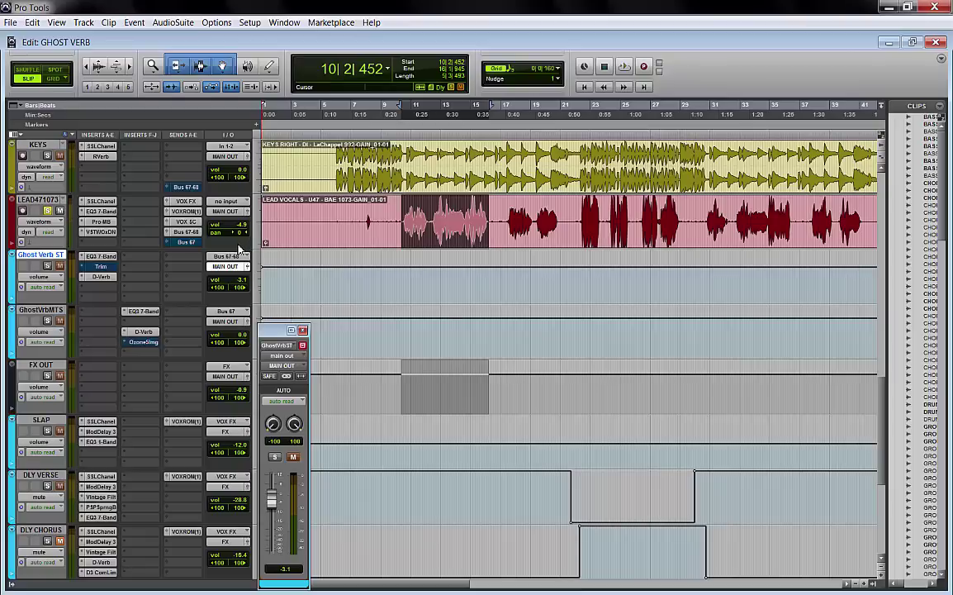
Inspect the lead vocal's Bus 67-68 send and the EQ3 7-Band settings on Ghost Verb ST.
left_click(196, 236)
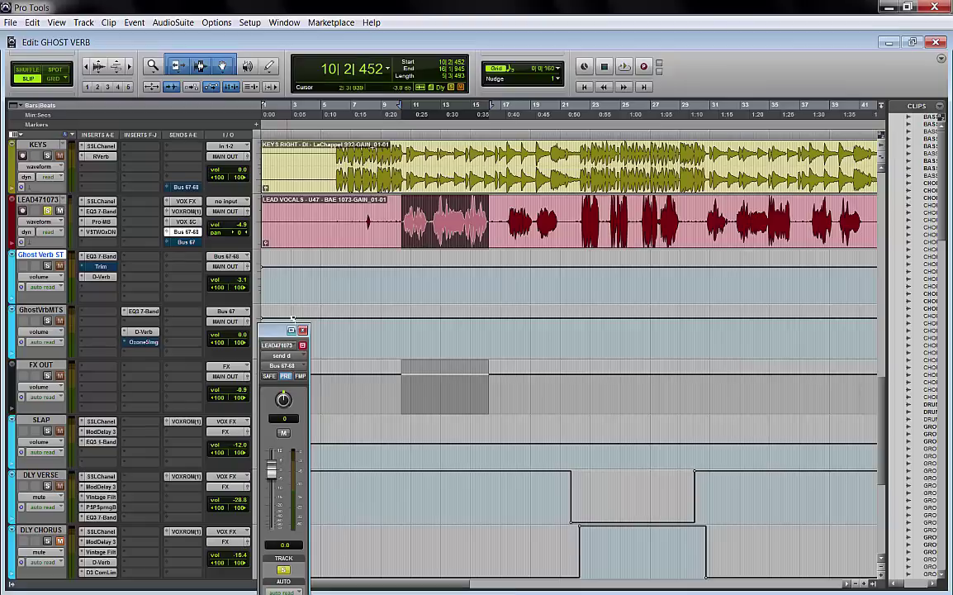
left_click(302, 330)
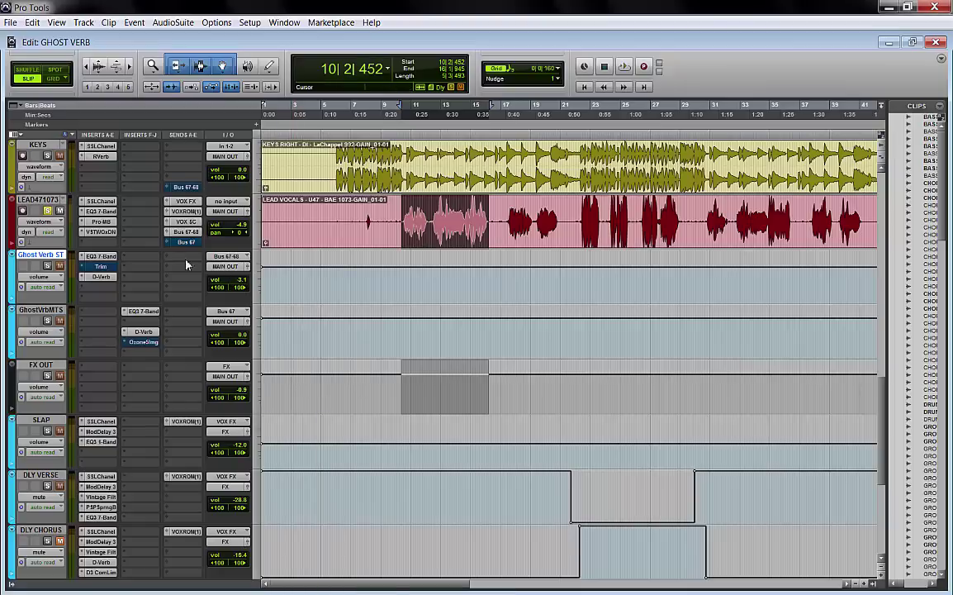
left_click(101, 257)
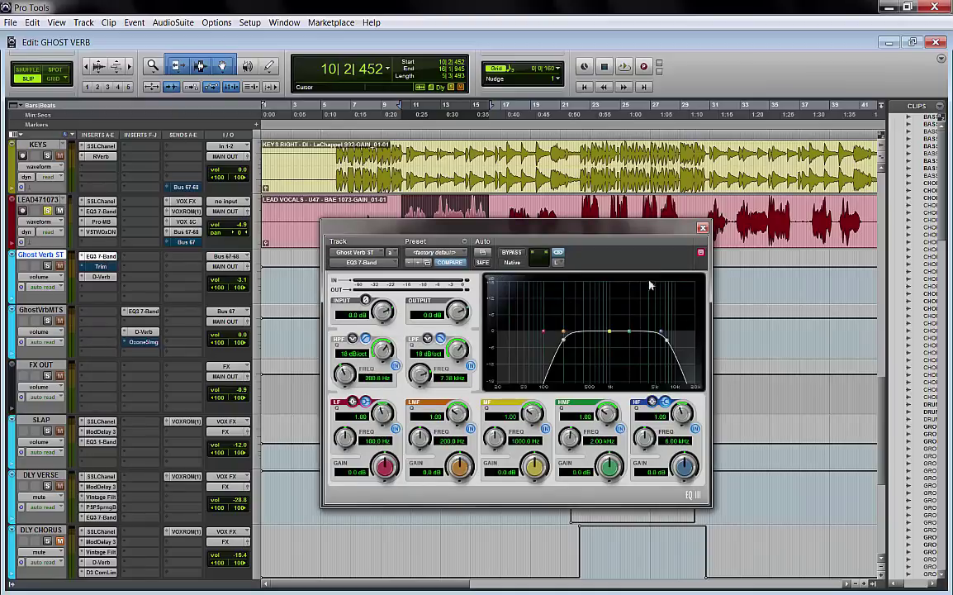
left_click(702, 228)
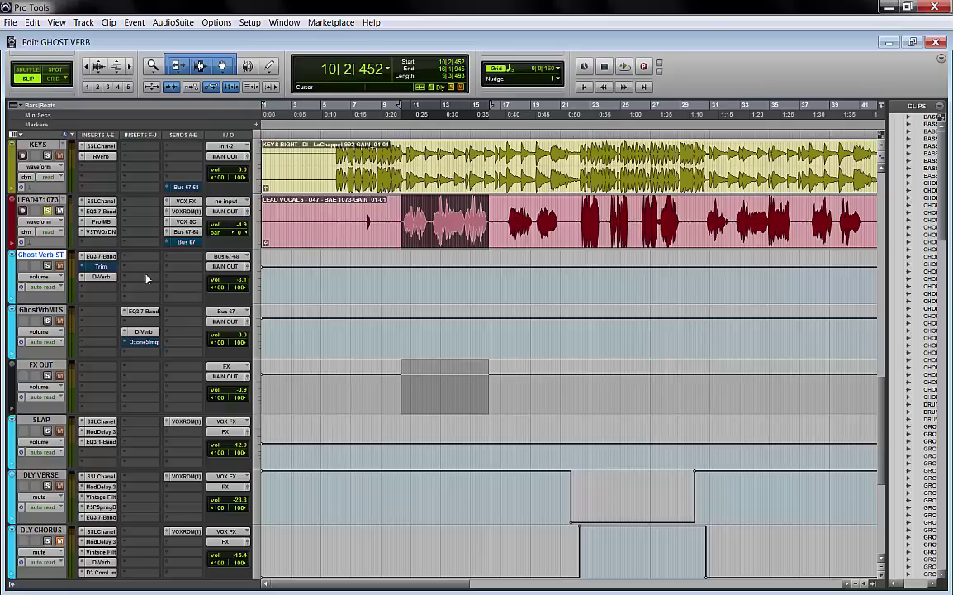
Open the D-Verb on Ghost Verb ST, solo the track and lower its volume to -6.2 dB during playback.
left_click(100, 277)
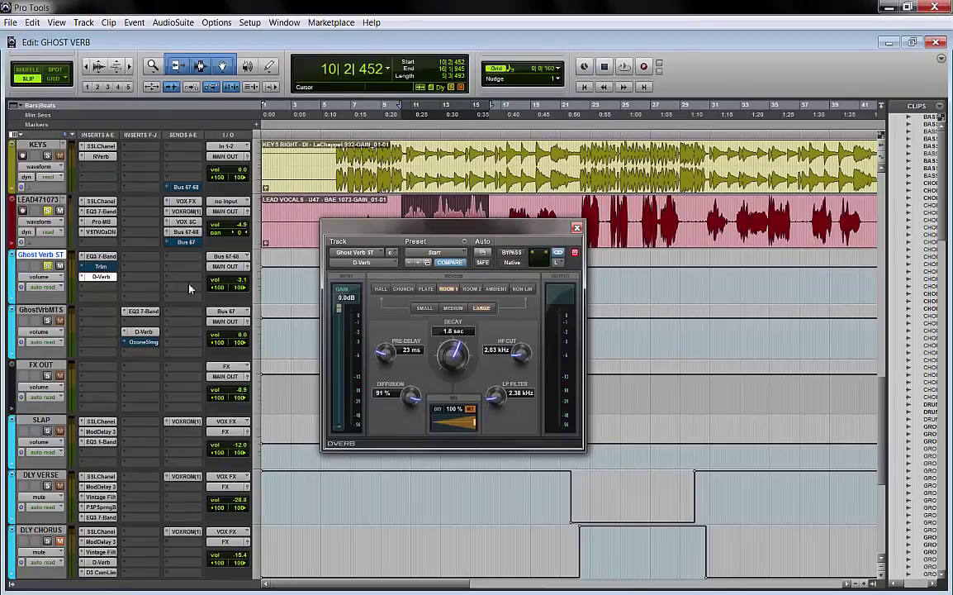
left_click(248, 273)
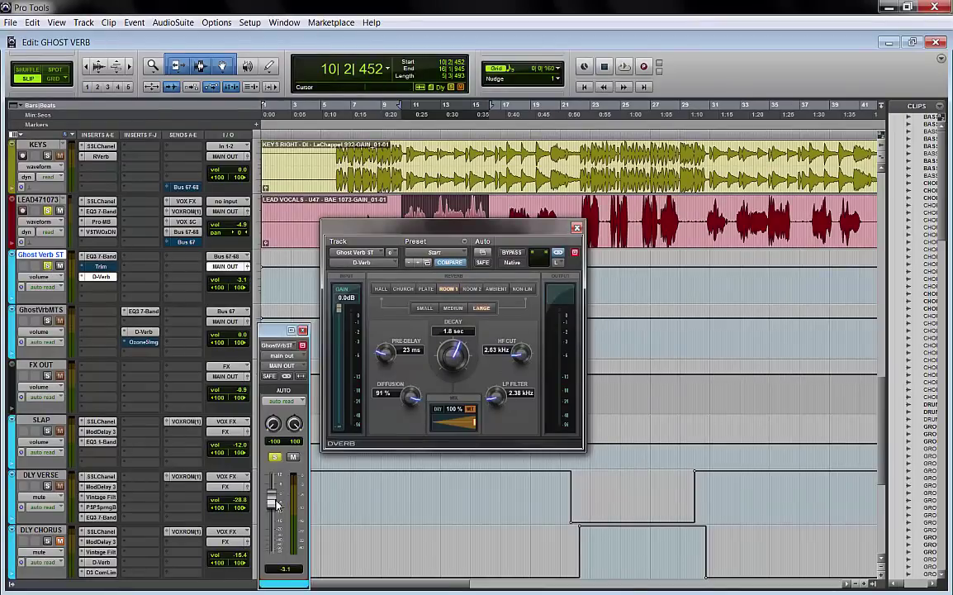
mouse_move(272, 493)
left_mouse_down()
mouse_move(277, 528)
mouse_move(275, 514)
left_mouse_up()
key("space")
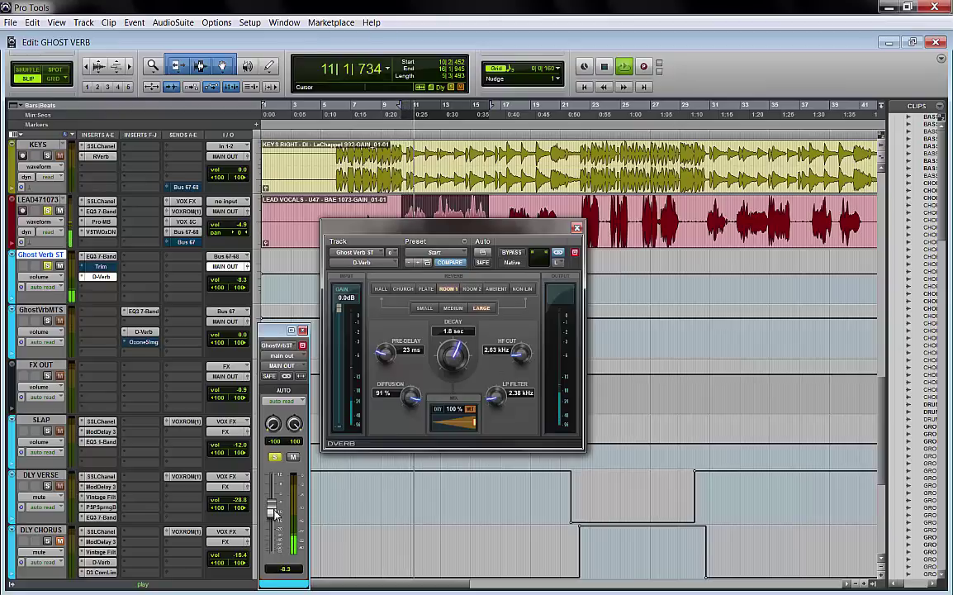
left_click_drag(275, 514, 275, 511)
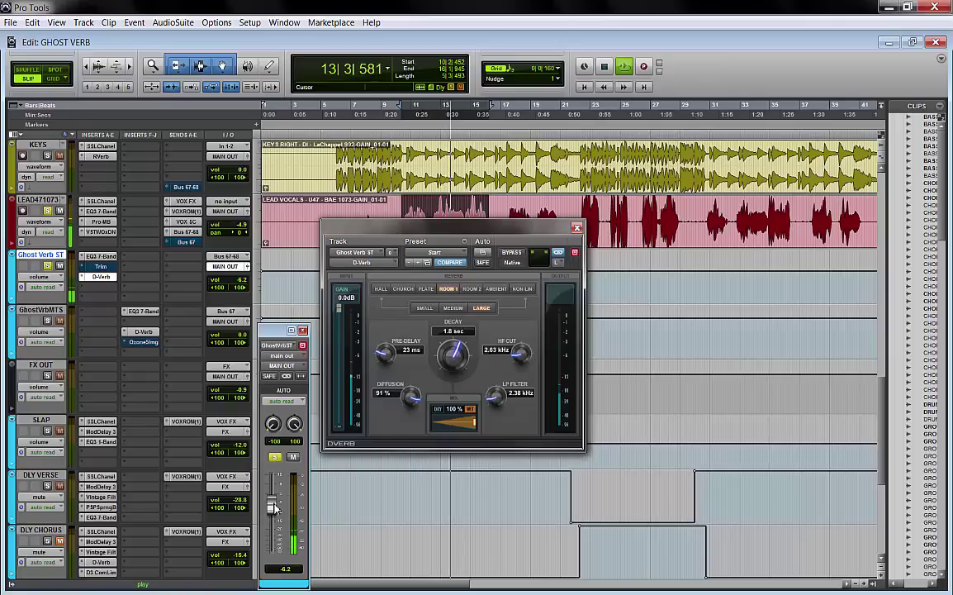
key("space")
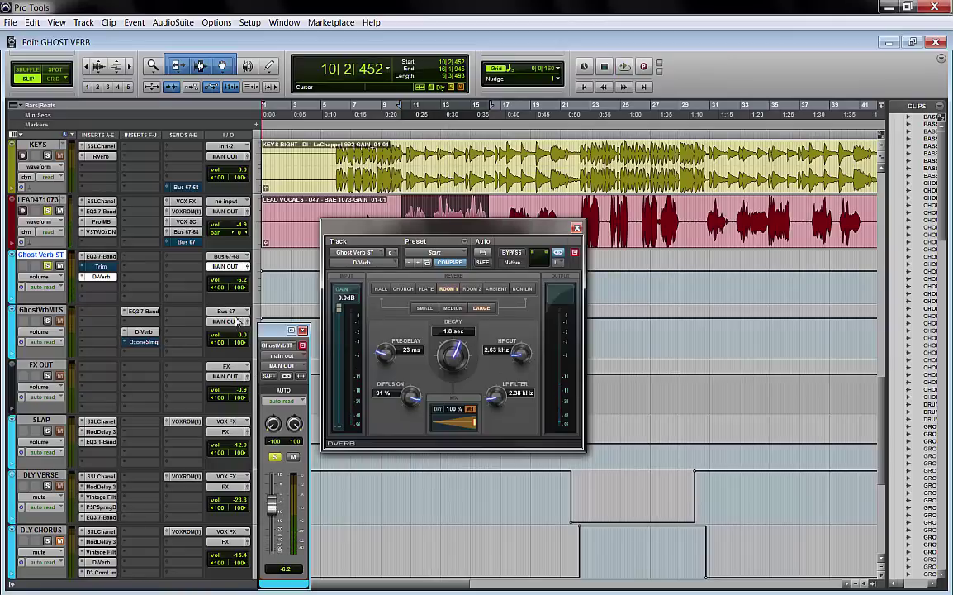
Open the Trim insert on Ghost Verb ST and display its right channel with the channels unlinked.
left_click(100, 266)
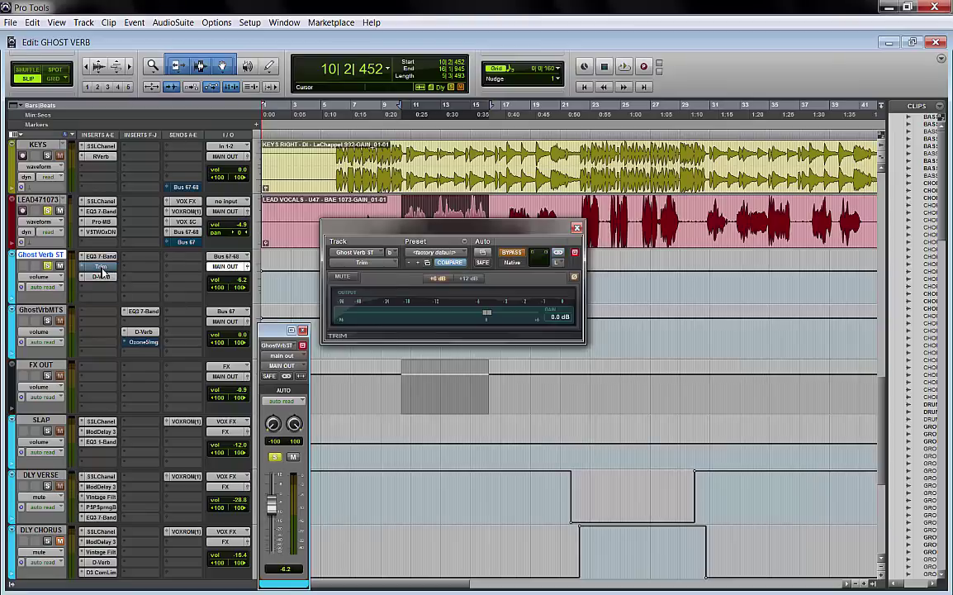
left_click_drag(432, 232, 379, 216)
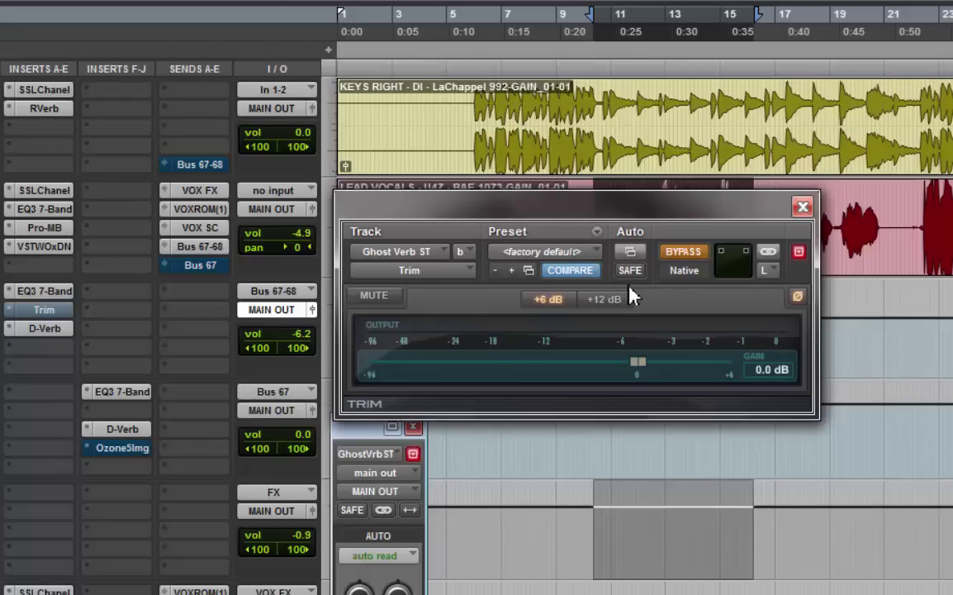
left_click(769, 253)
left_click(871, 360)
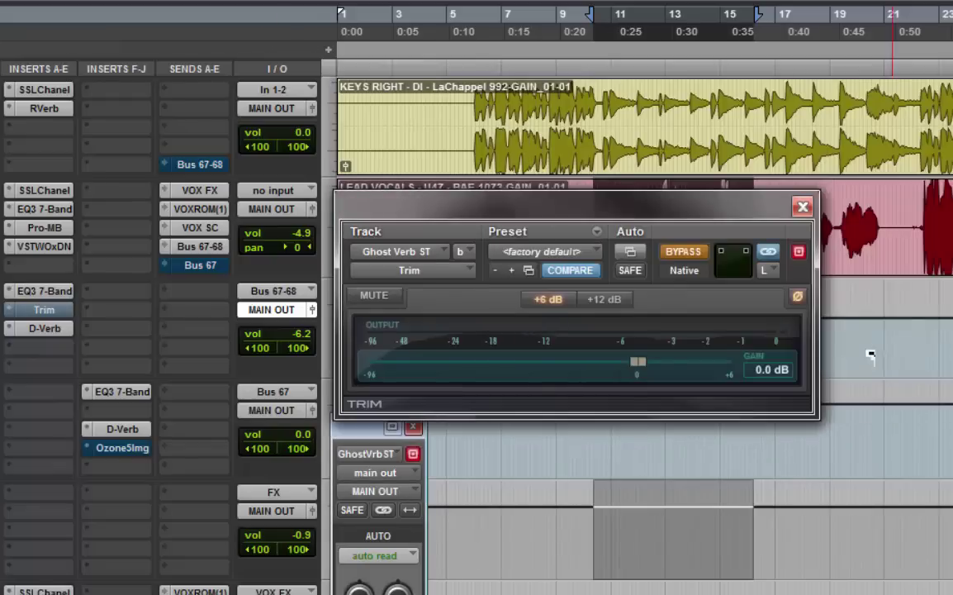
left_click(767, 270)
left_click(789, 304)
Play the soloed lead vocal and reverb with Trim active, and end with Trim bypassed.
left_click(702, 252)
key("space")
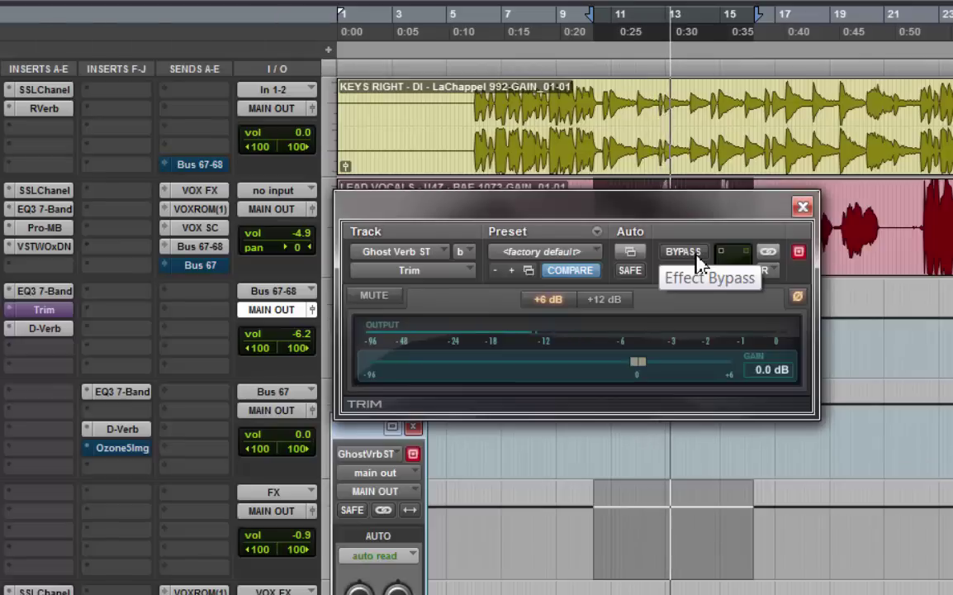
left_click(694, 257)
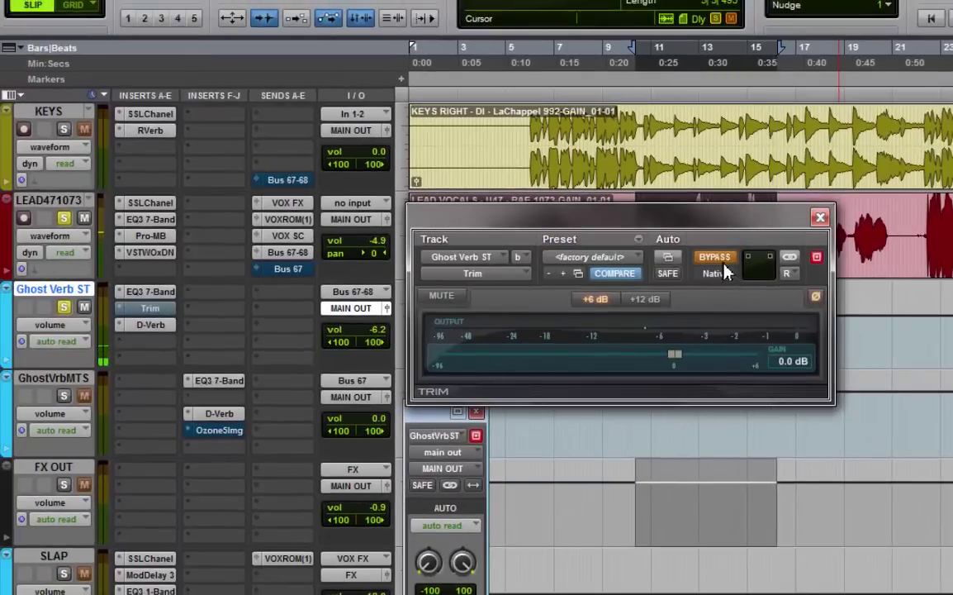
Unsolo the lead vocal and compare the reverb alone with Trim bypassed and active.
left_click(64, 219)
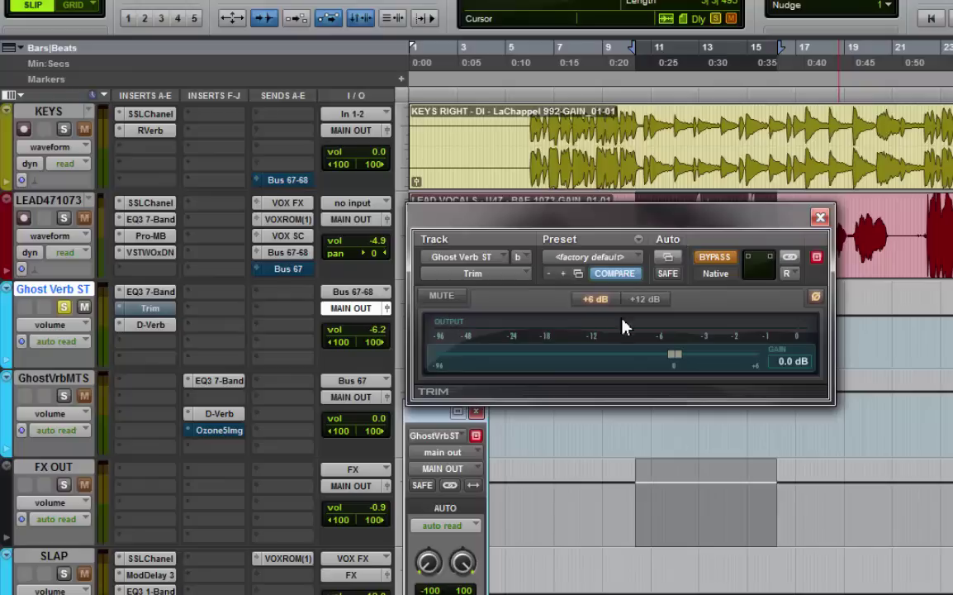
key("space")
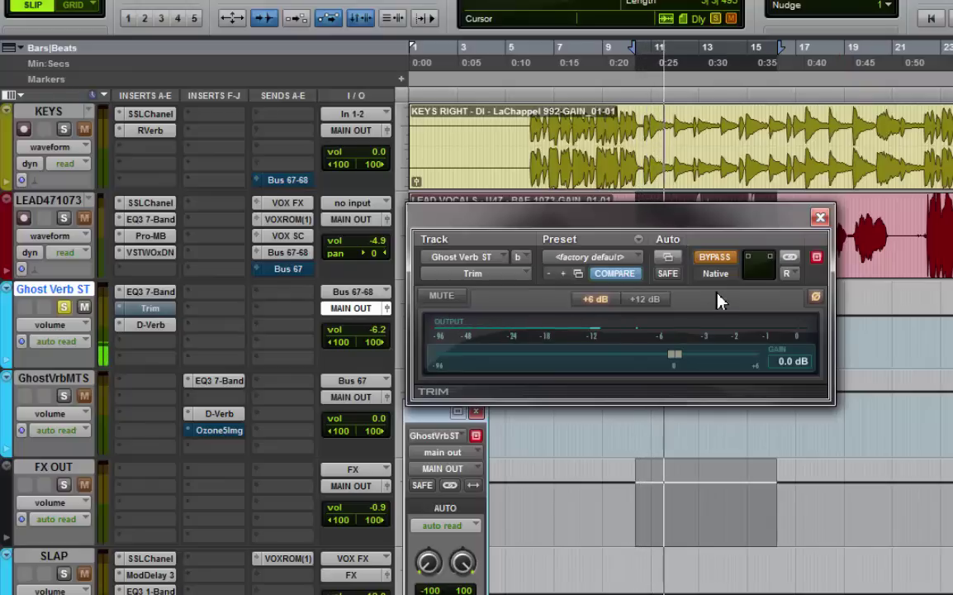
left_click(717, 259)
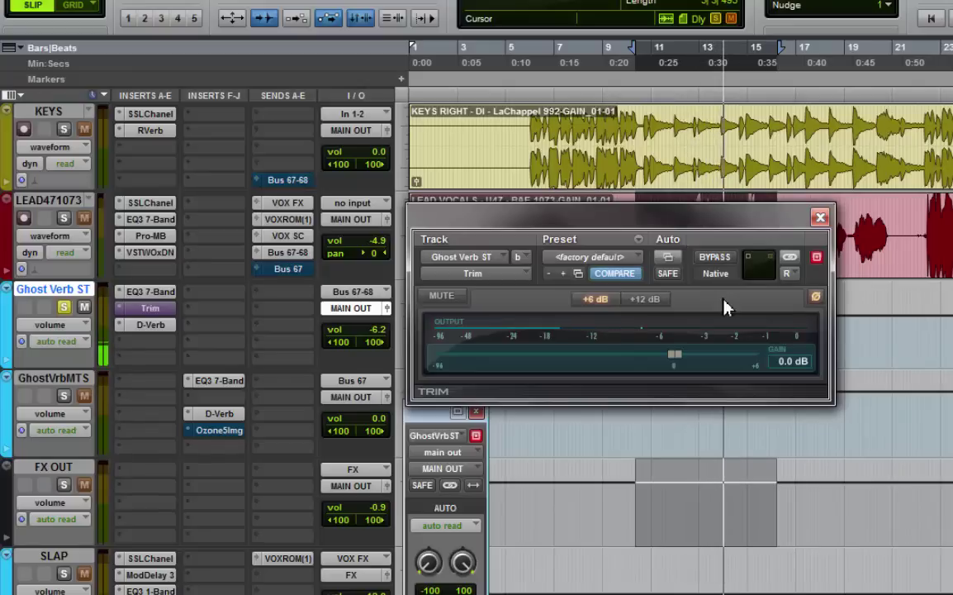
left_click(718, 258)
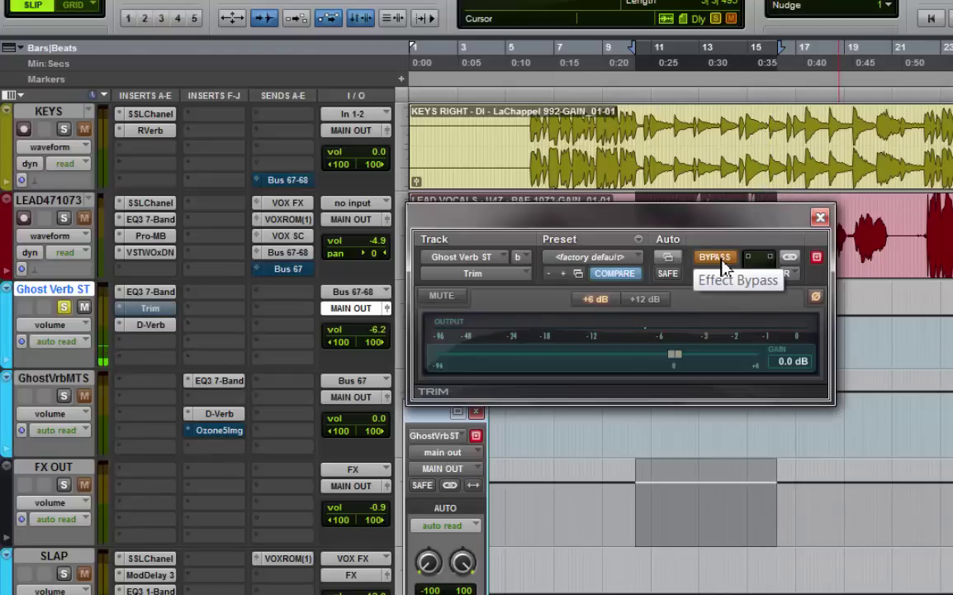
left_click(719, 258)
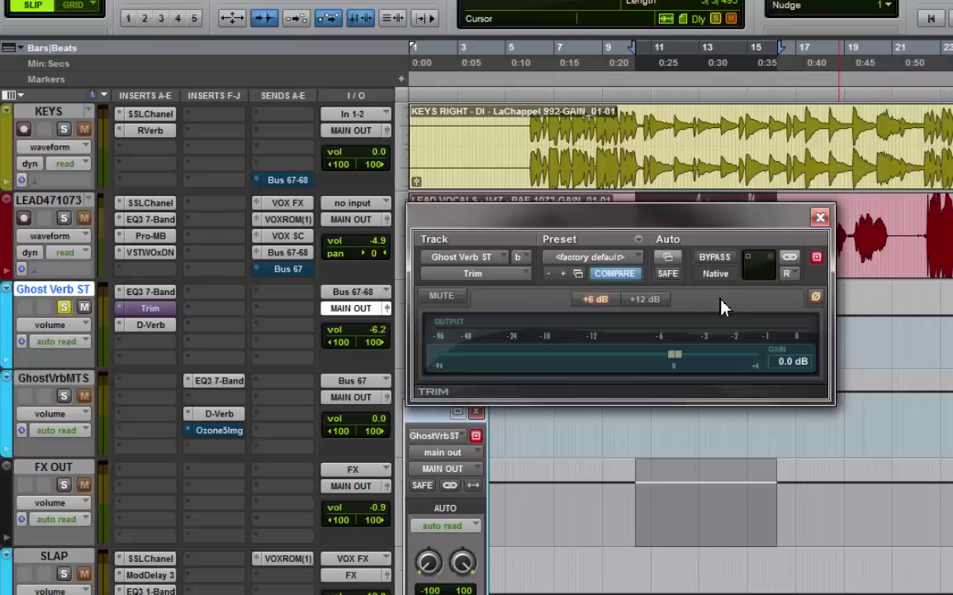
key("space")
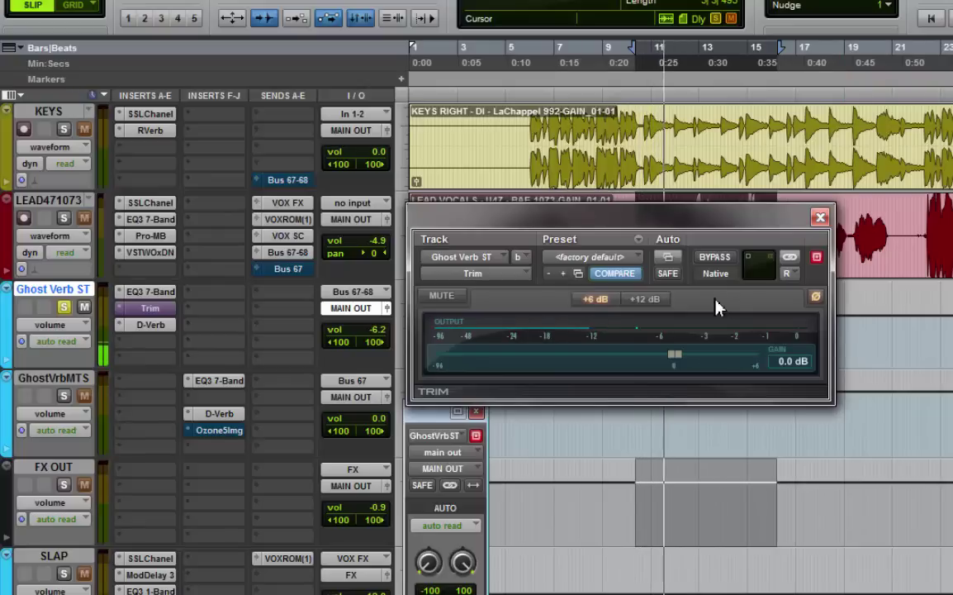
key("space")
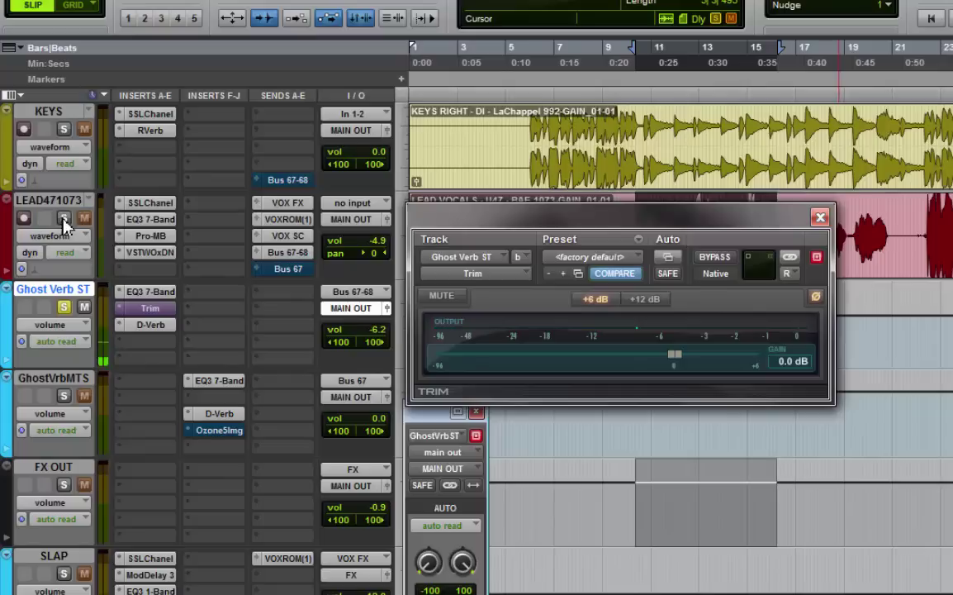
Solo the lead vocal again and play it together with the reverb and active Trim.
left_click(63, 220)
key("space")
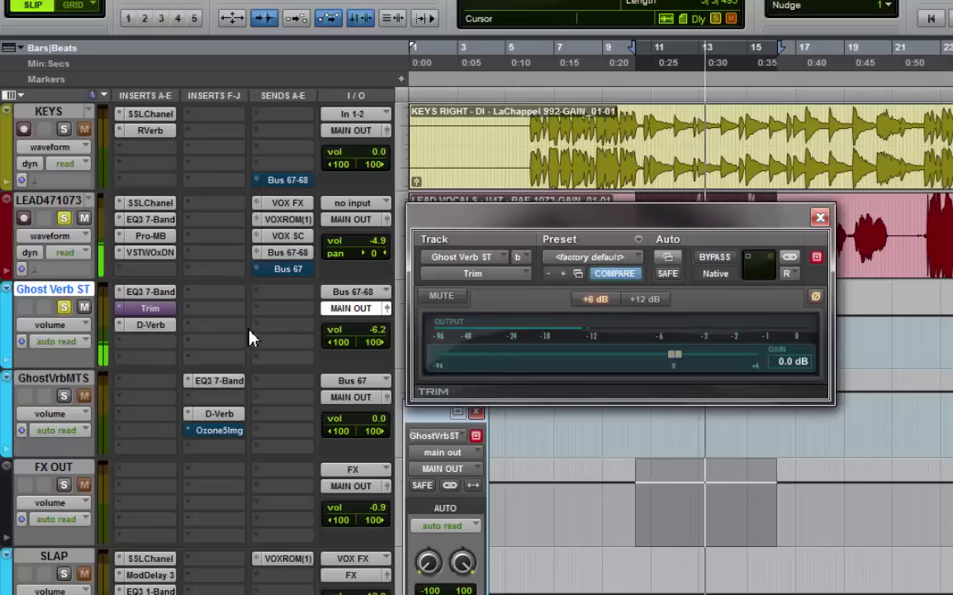
Compare Trim bypassed and active on the reverb alone, and repeat the comparison with the lead vocal soloed.
left_click(165, 308)
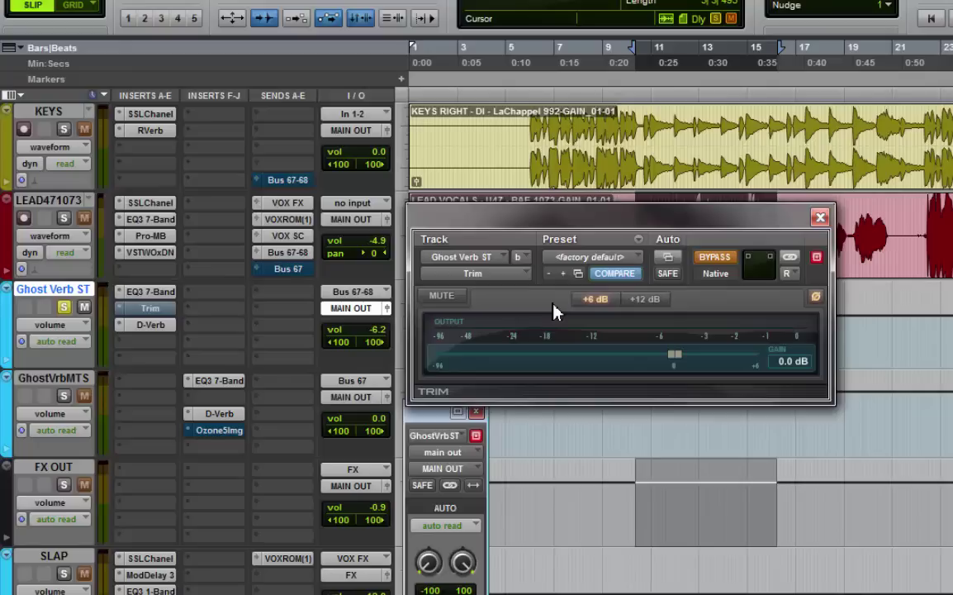
key("space")
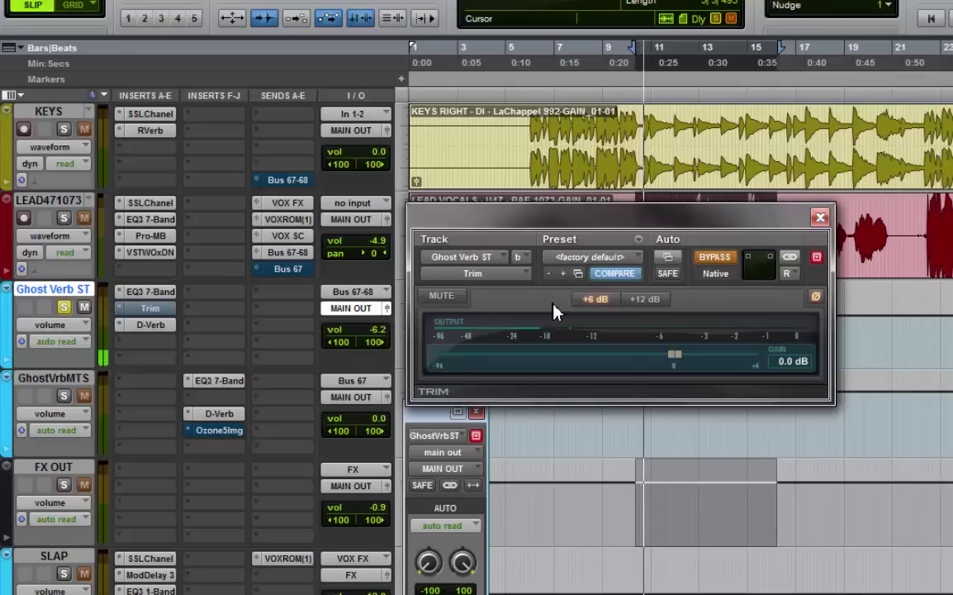
left_click(720, 261)
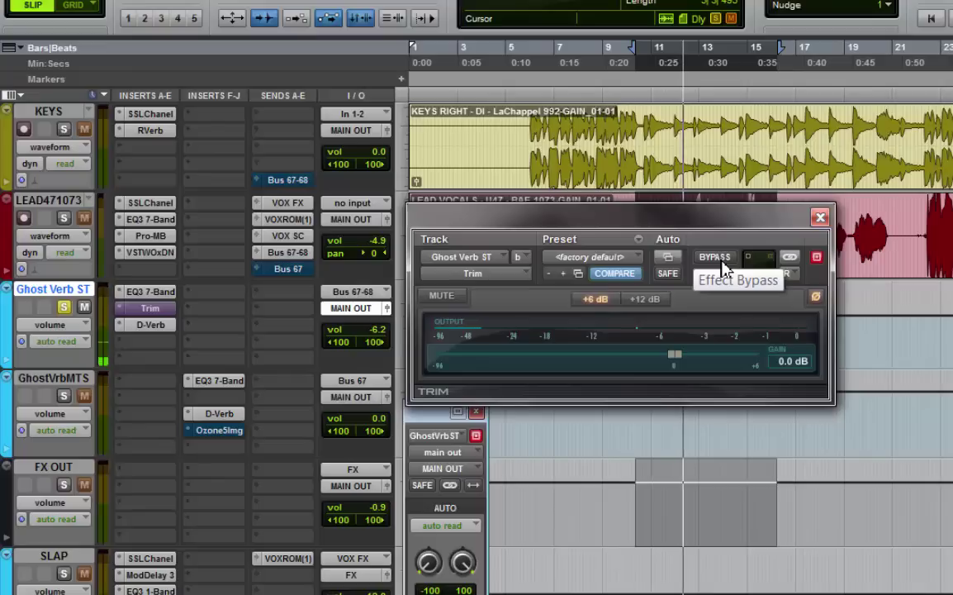
left_click(64, 218)
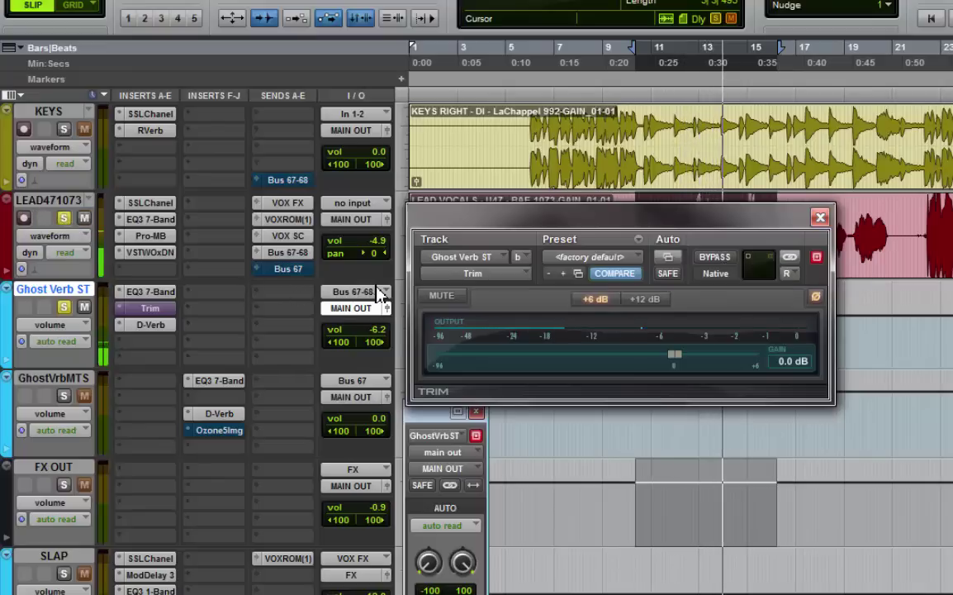
left_click(715, 260)
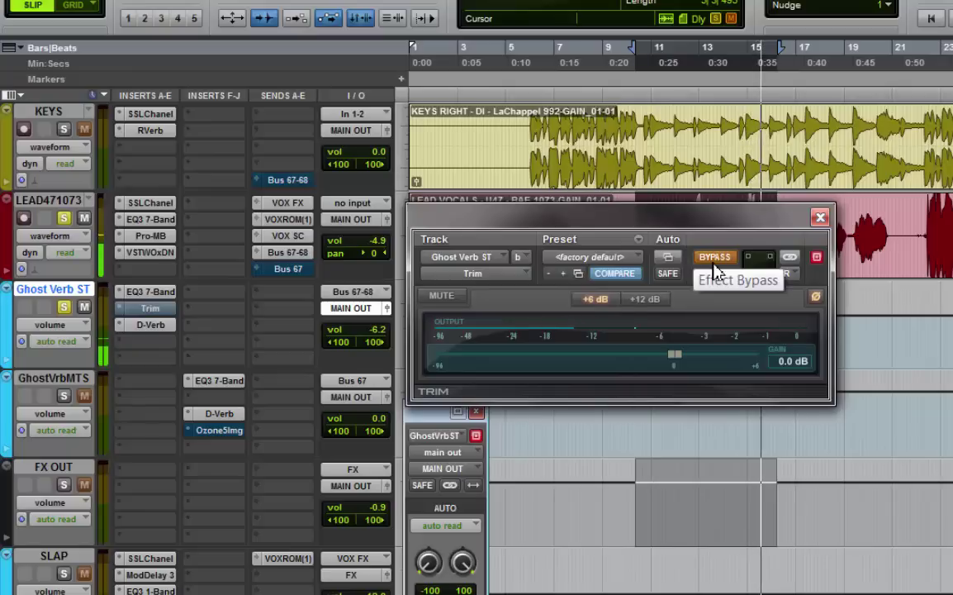
key("space")
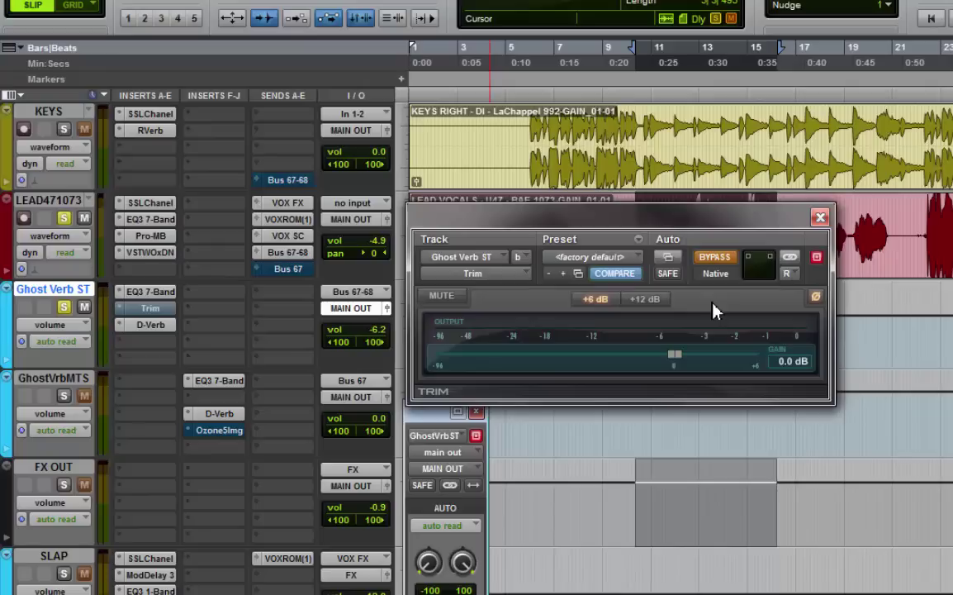
Play the vocal and reverb with Trim bypassed, and take Trim out of bypass for another playback.
key("space")
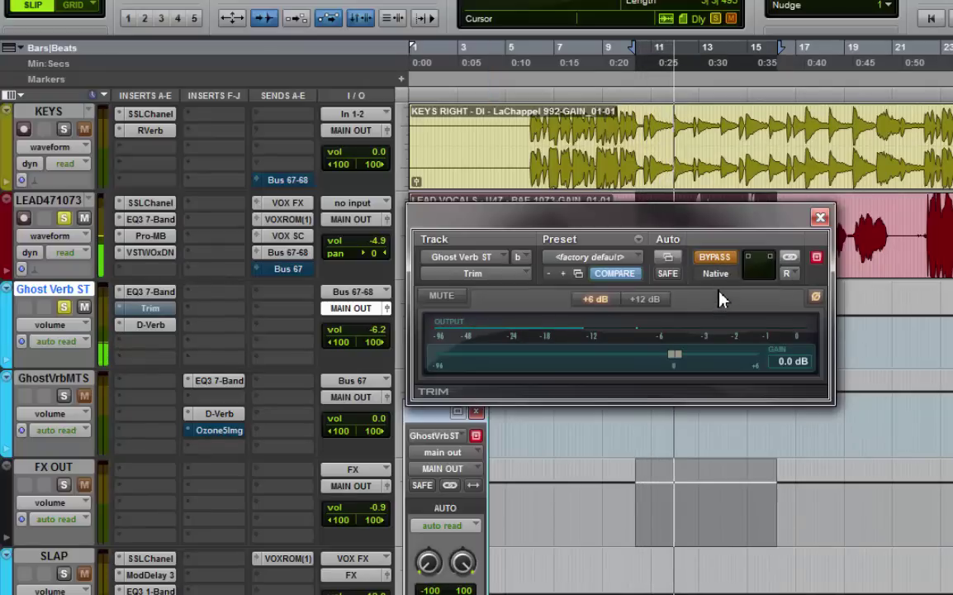
key("space")
left_click(721, 263)
key("space")
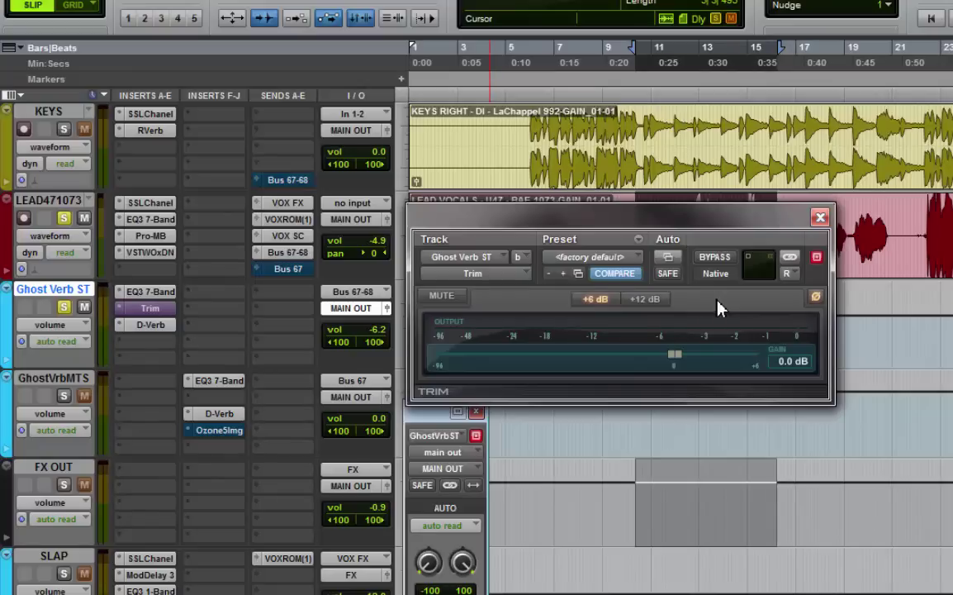
key("space")
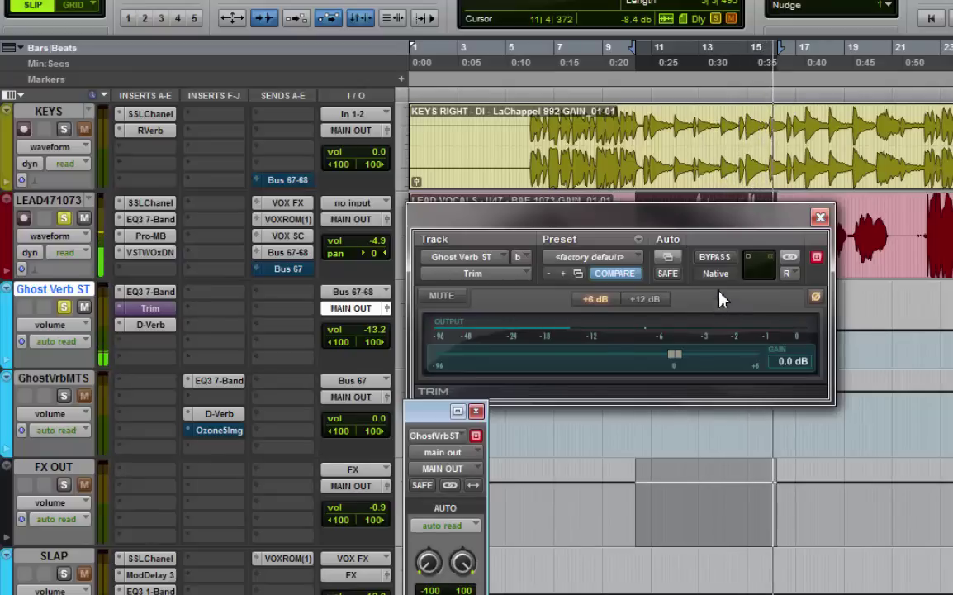
Inspect the Trim plugin's channel link setting on the Ghost Verb ST track and close its window.
left_click(820, 217)
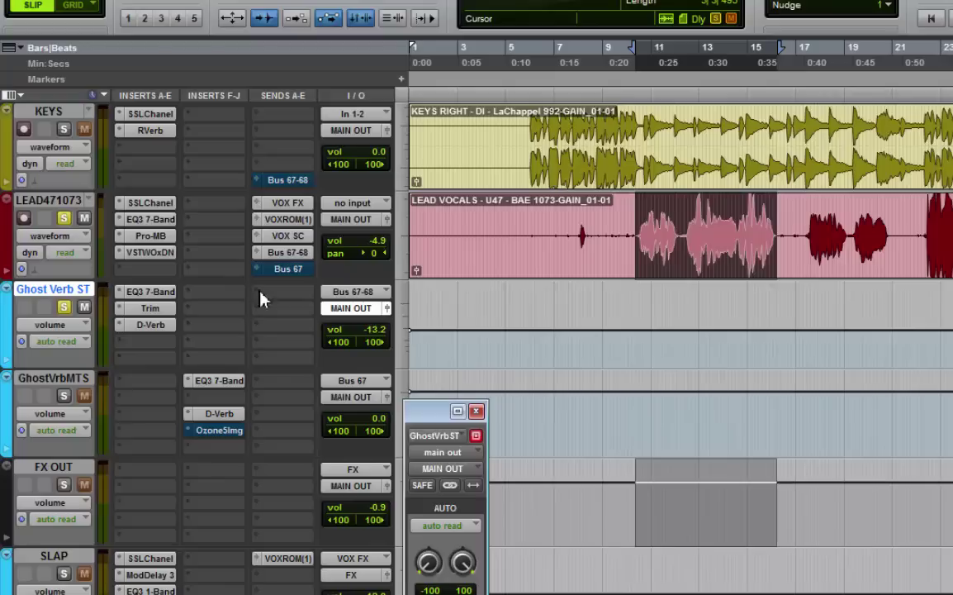
left_click(146, 312)
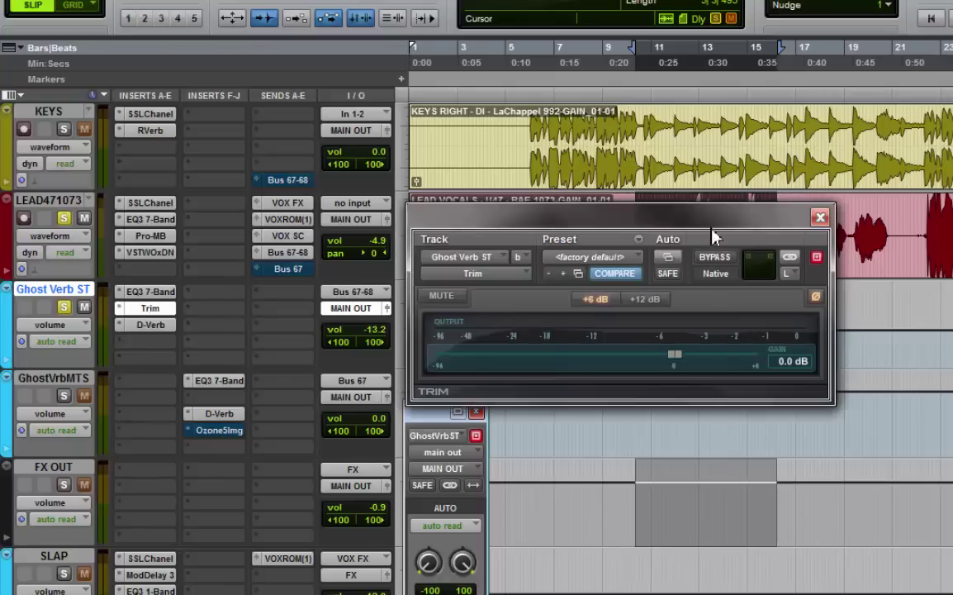
left_click(790, 259)
left_click(821, 217)
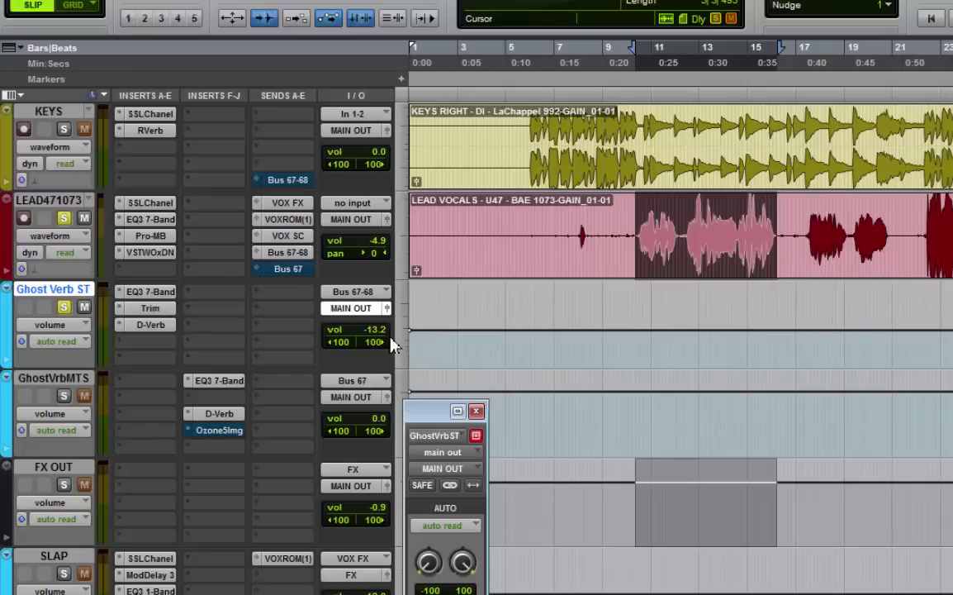
Review the D-Verb and EQ3 7-Band settings on the Ghost Verb ST track.
left_click(173, 329)
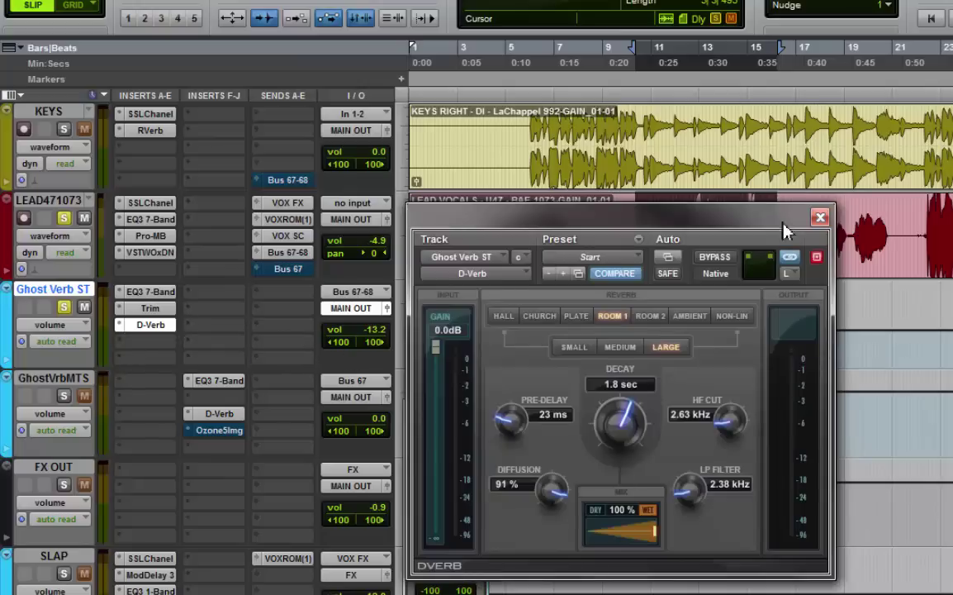
left_click(820, 217)
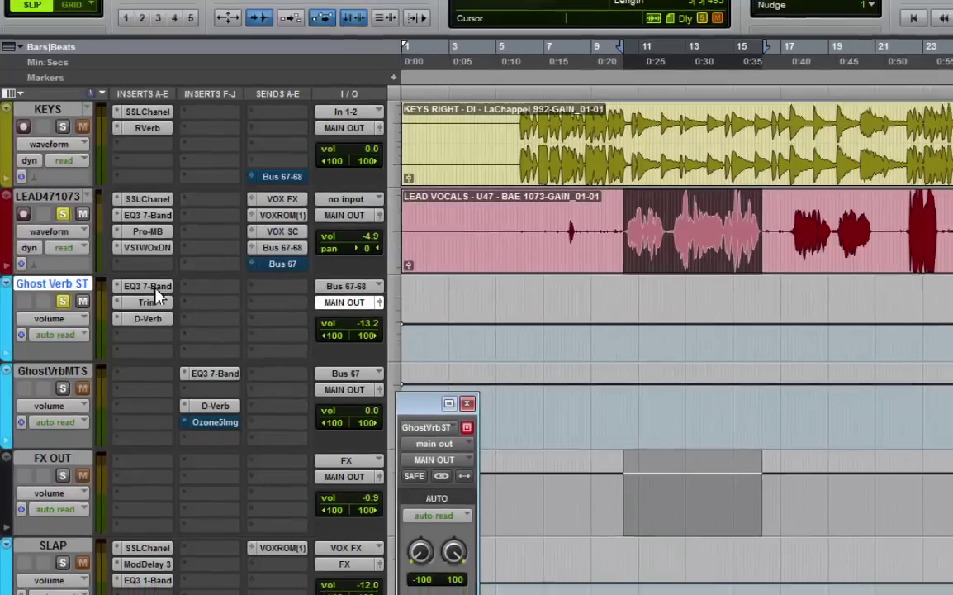
left_click(149, 287)
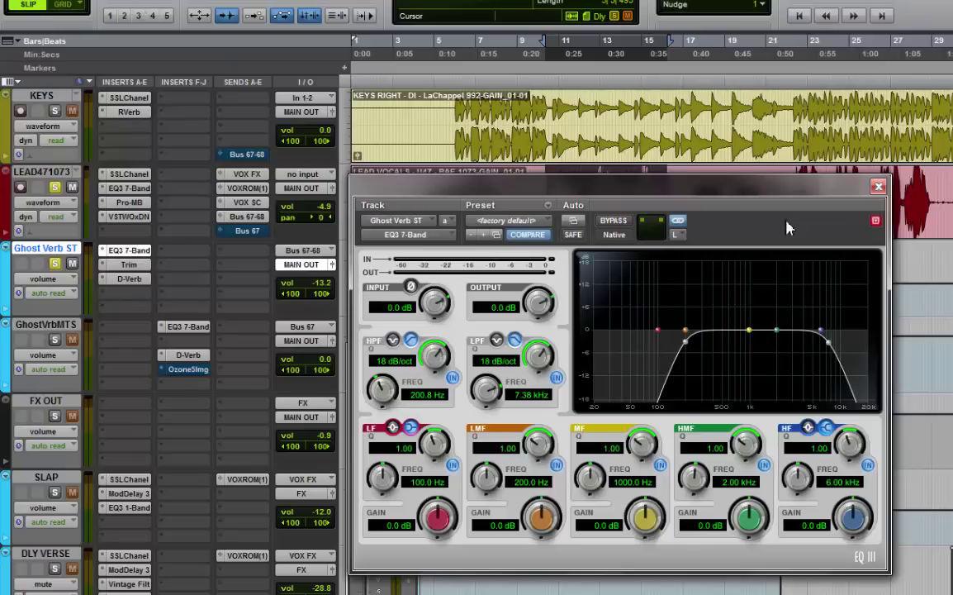
left_click(872, 186)
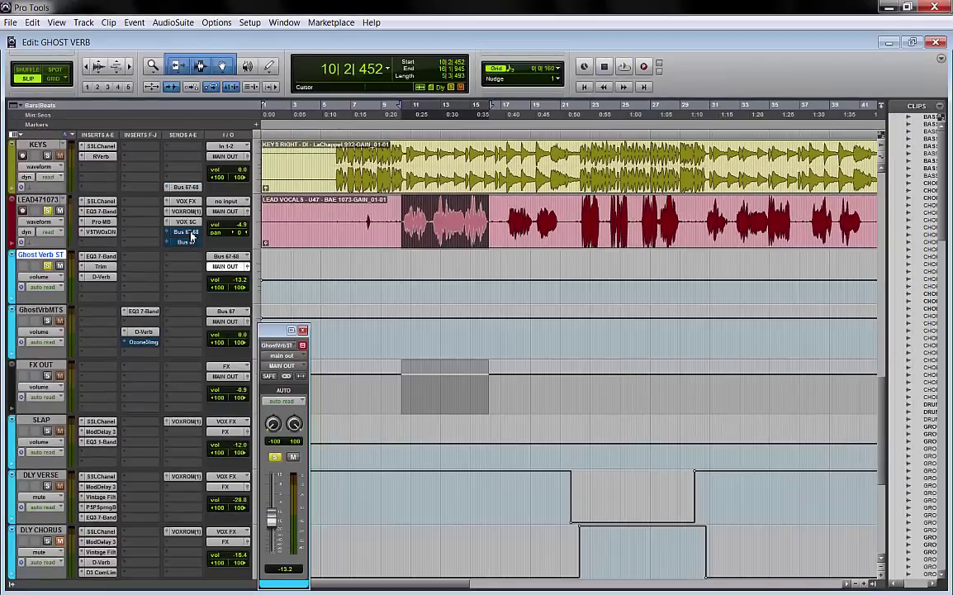
Select the KEYS clip passage from 10|3|657 to 16|4|541 for looped playback.
left_click_drag(405, 150, 497, 147)
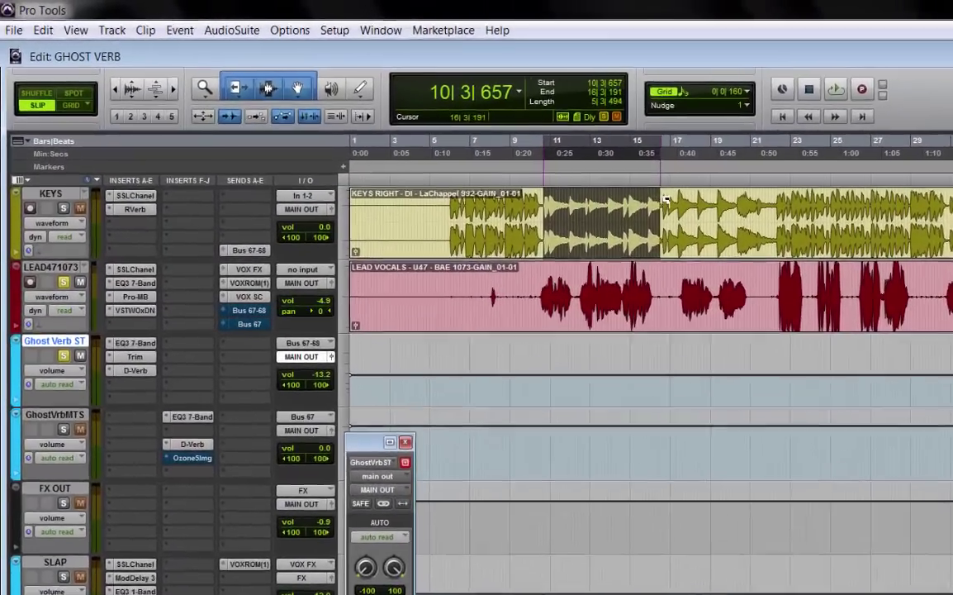
left_click_drag(665, 198, 670, 202)
left_click_drag(720, 221, 720, 222)
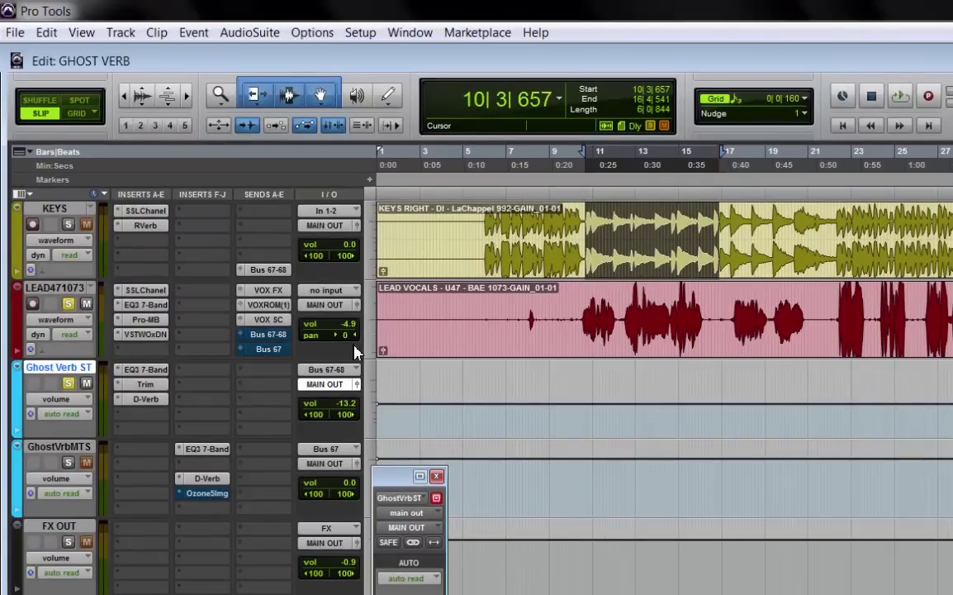
Play the soloed KEYS track with Trim bypassed and raise the Ghost Verb ST volume to -1.6 dB.
right_click(162, 394)
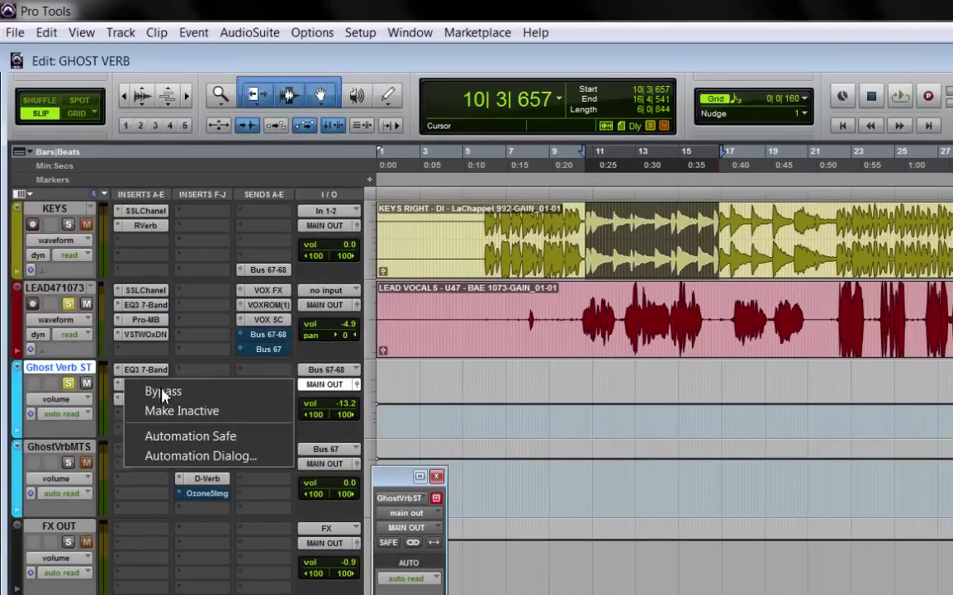
left_click(162, 392)
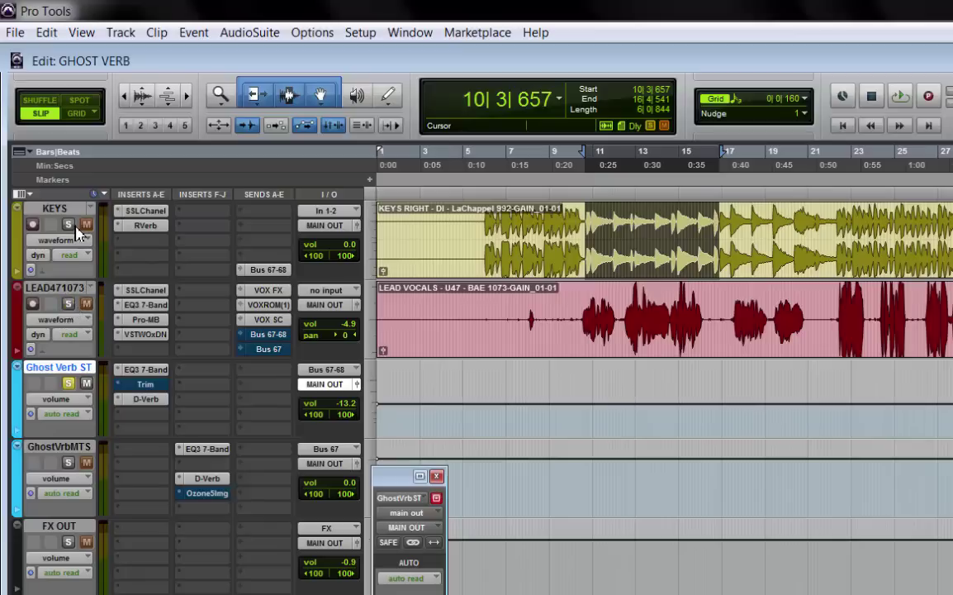
key("space")
left_click(436, 476)
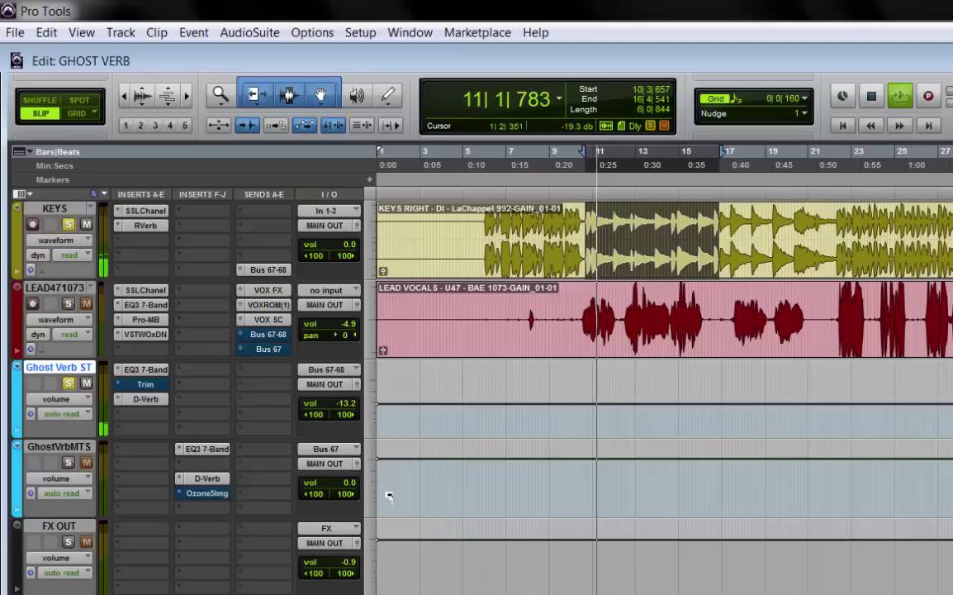
left_click(356, 384)
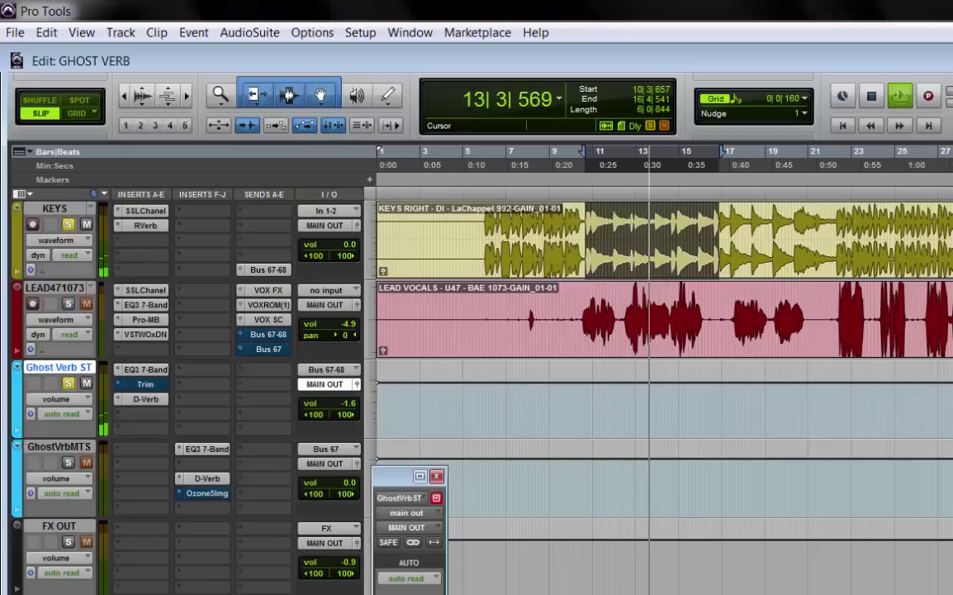
Compare Trim active and bypassed on the soloed keys with reverb, leave it active and stop playback.
right_click(147, 390)
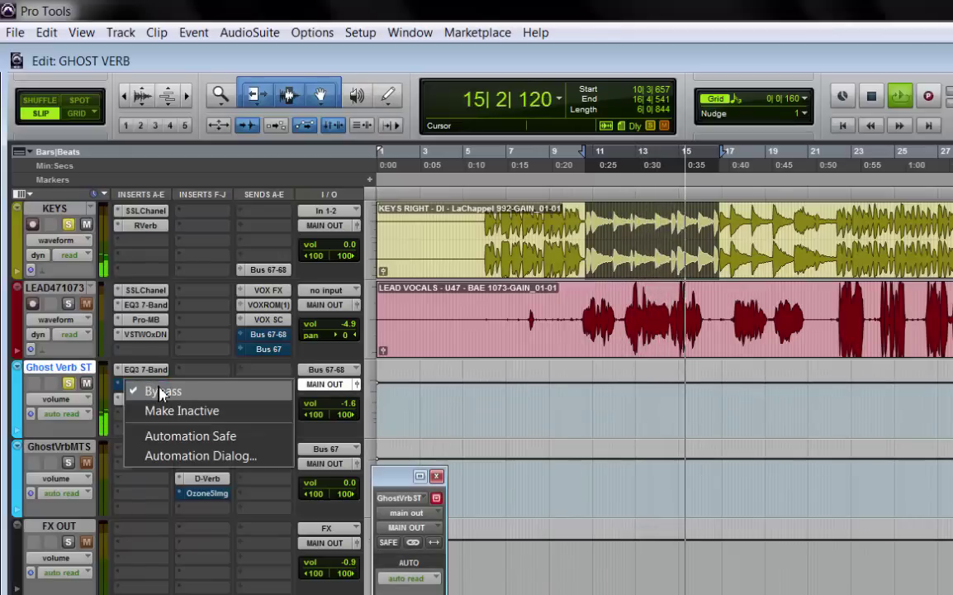
left_click(161, 393)
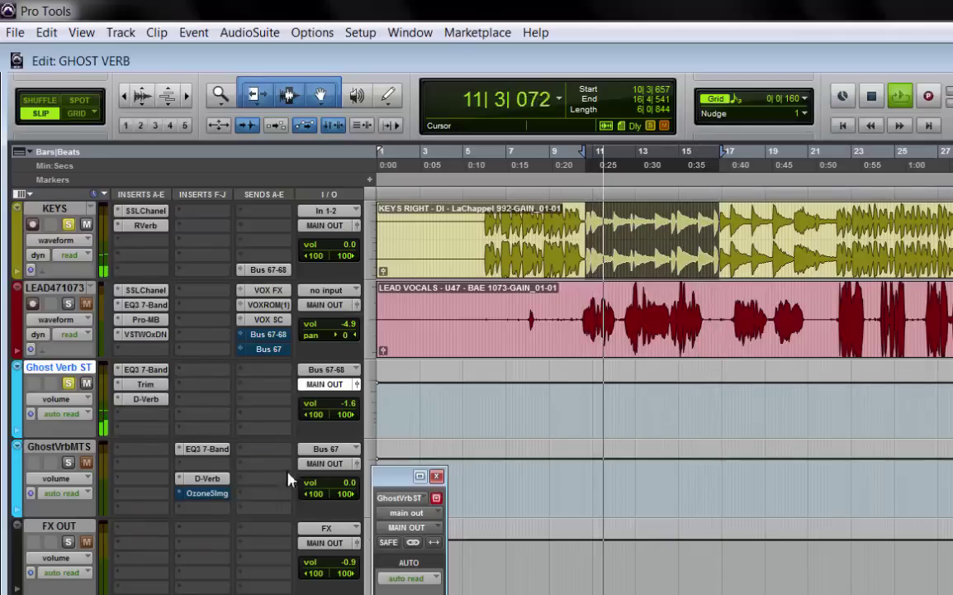
right_click(164, 387)
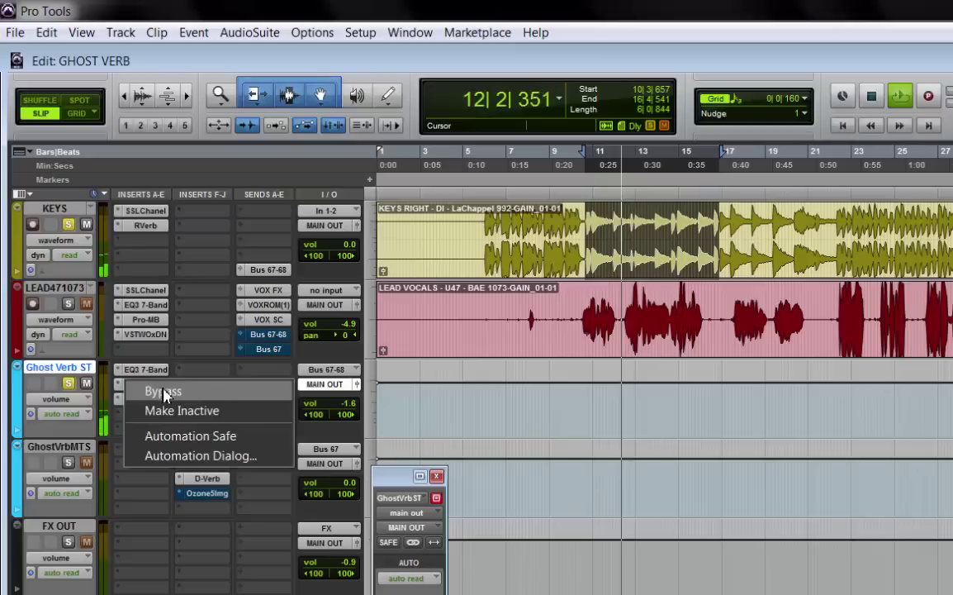
left_click(169, 397)
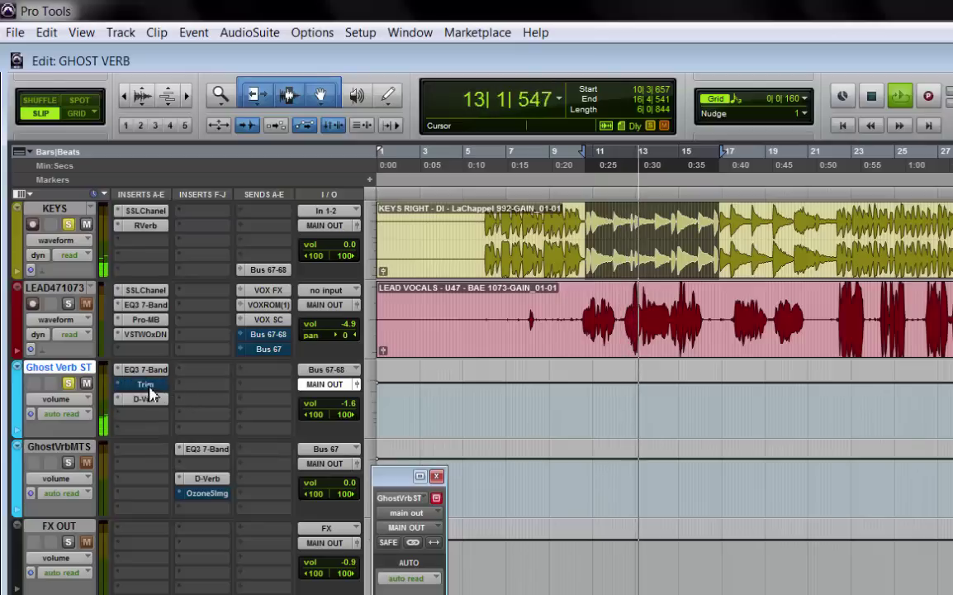
right_click(148, 386)
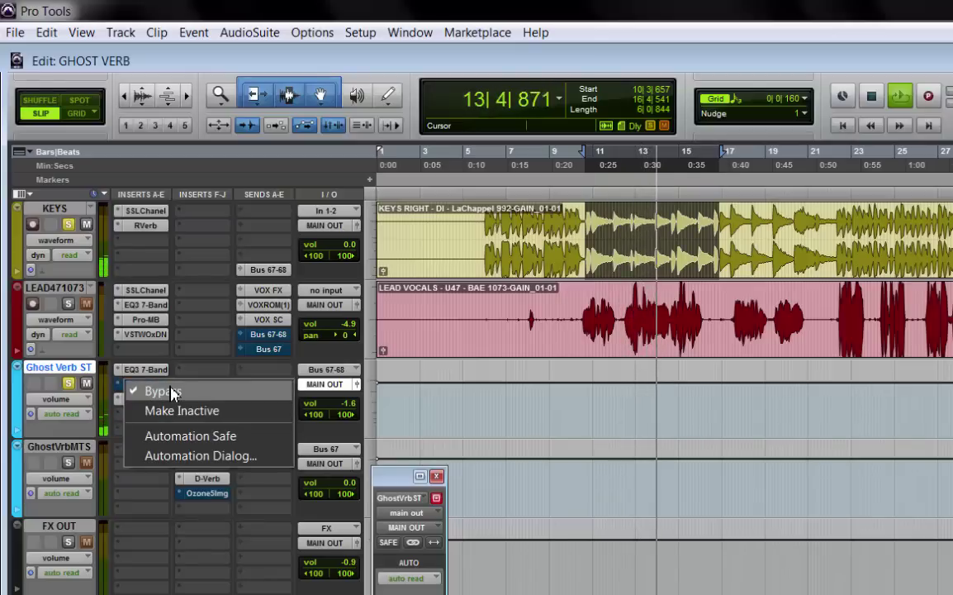
left_click(163, 391)
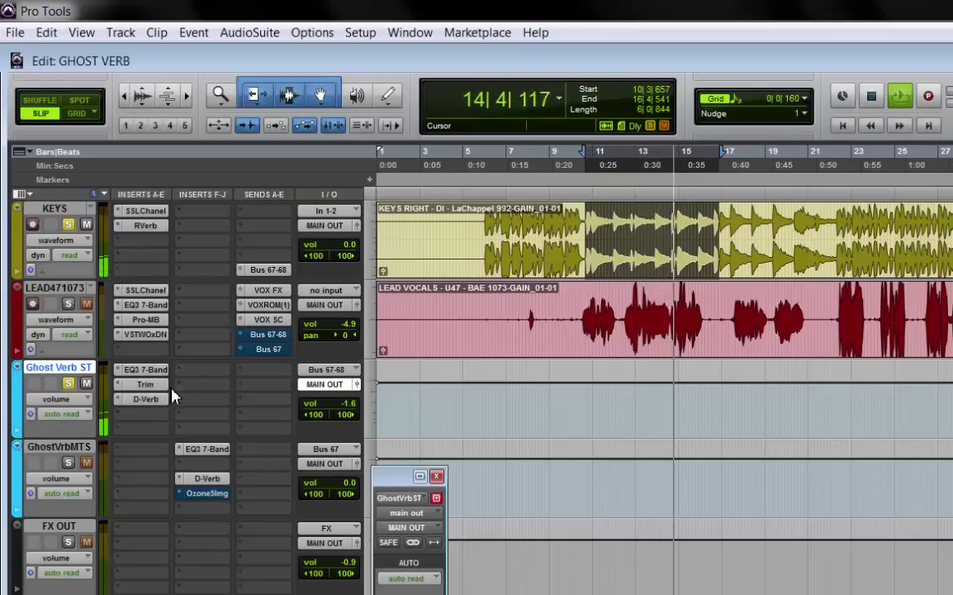
key("space")
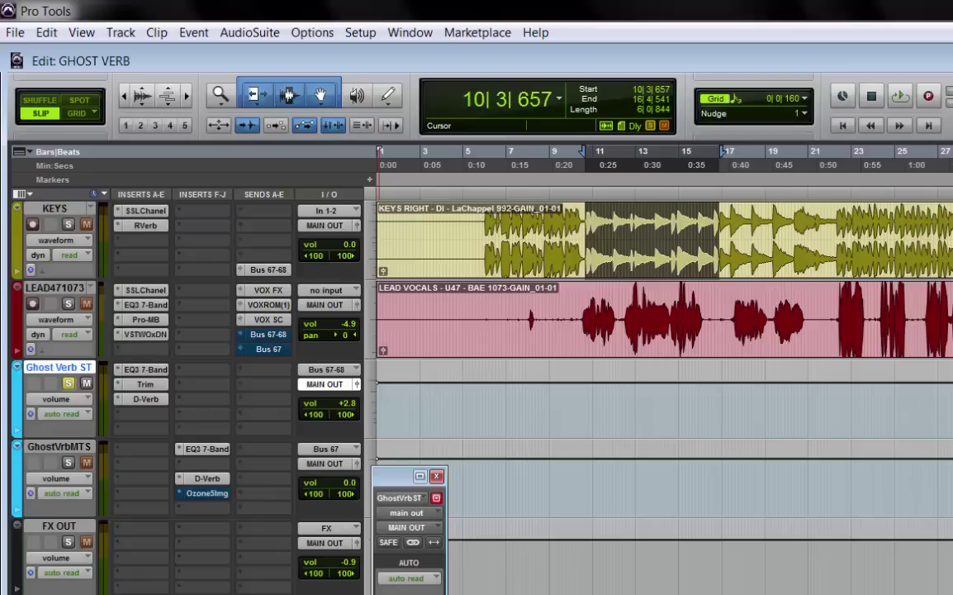
Play the keys reverb alone with Ghost Verb ST lowered to +2.1 dB, comparing Trim bypassed and active.
key("space")
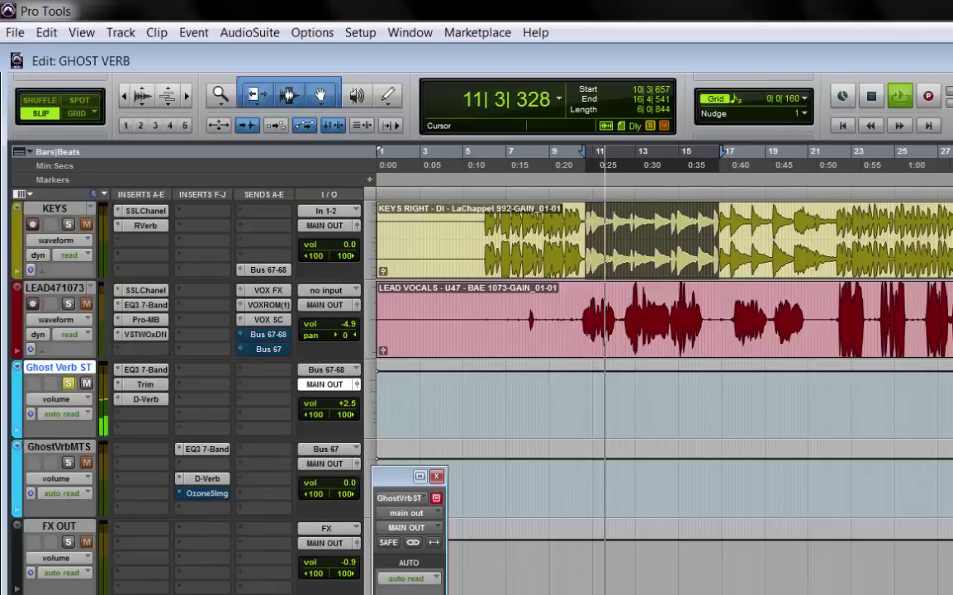
right_click(154, 391)
left_click(167, 395)
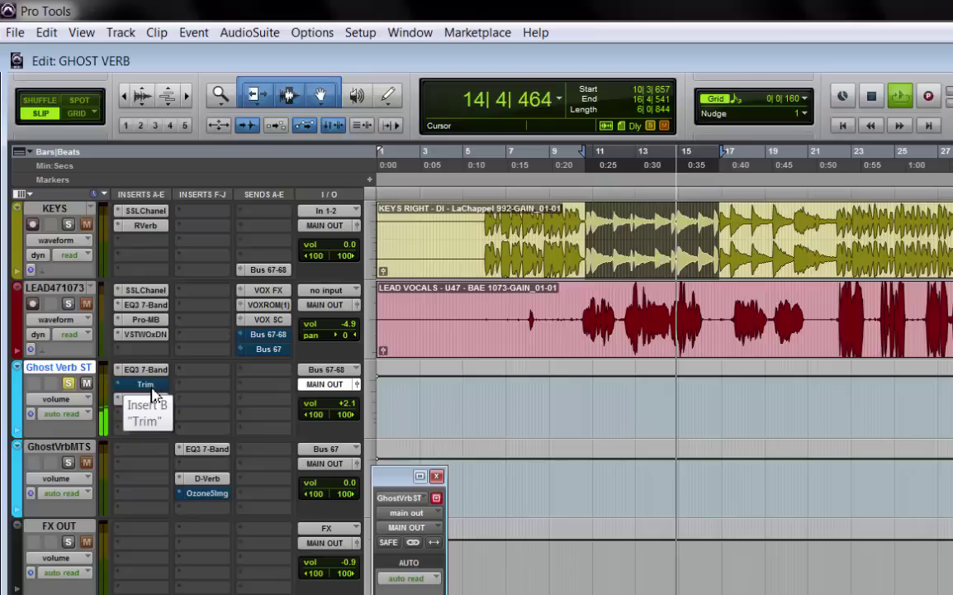
right_click(157, 386)
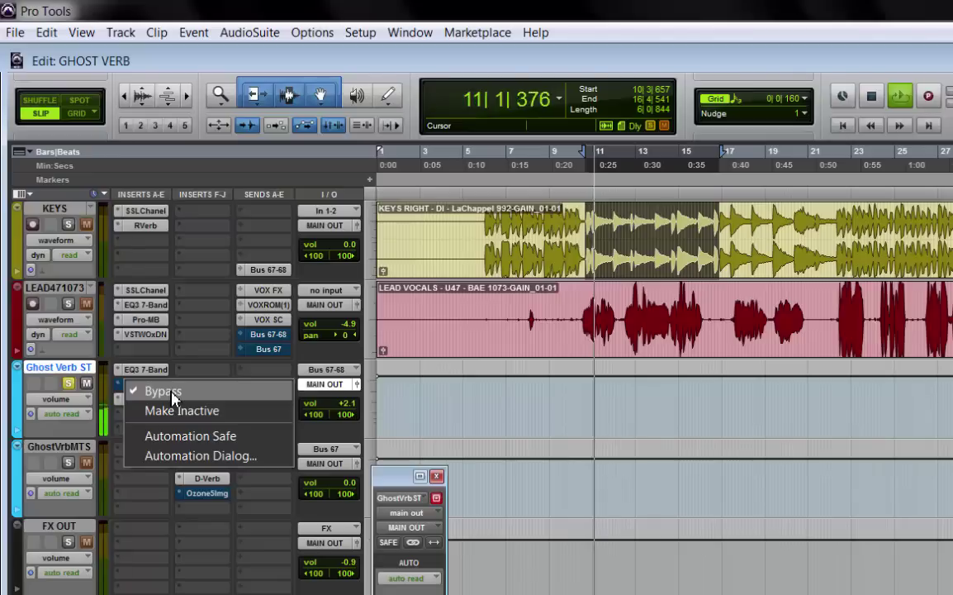
left_click(172, 392)
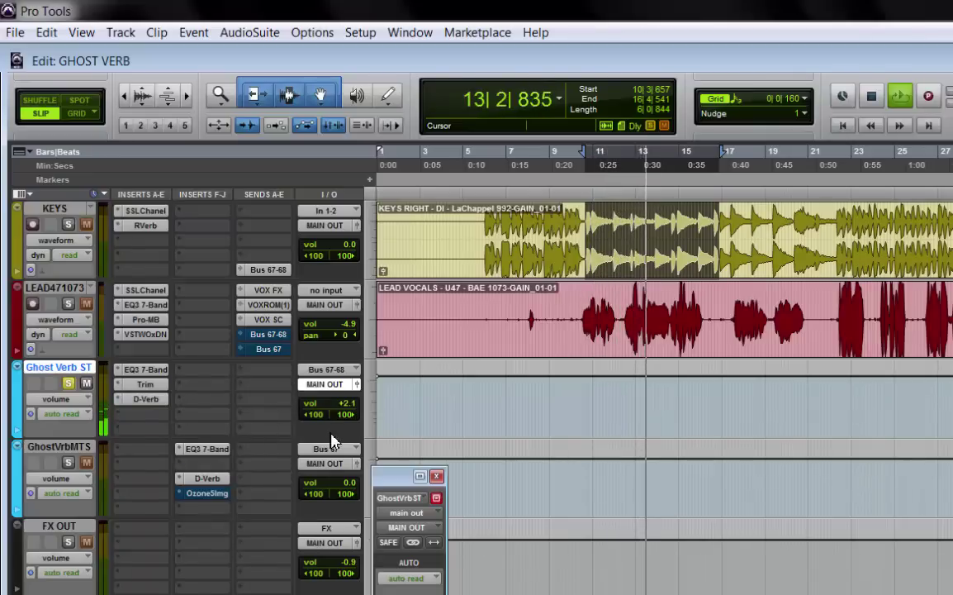
key("space")
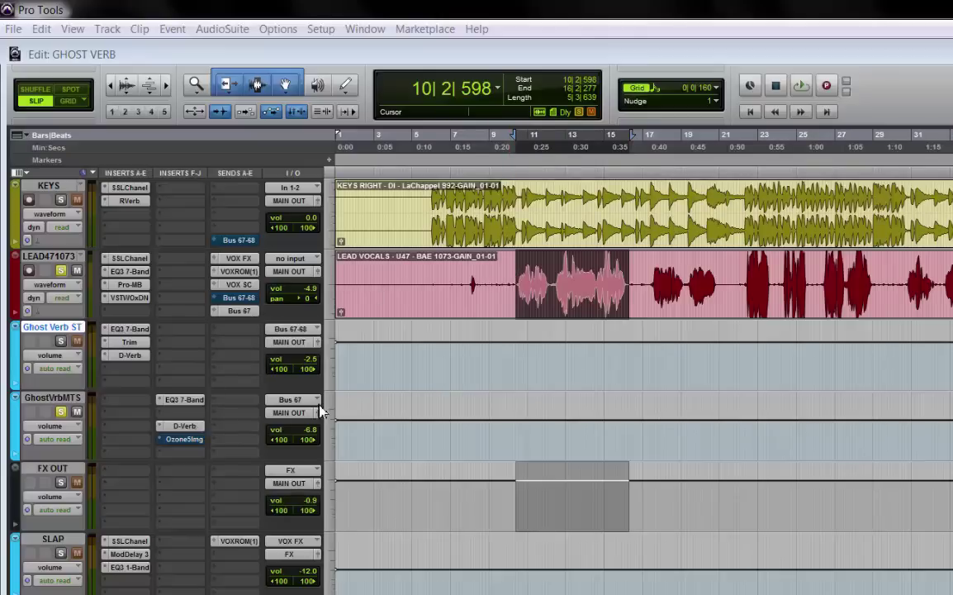
Review the EQ3 7-Band and D-Verb settings on the GhostVrbMTS track.
left_click(189, 403)
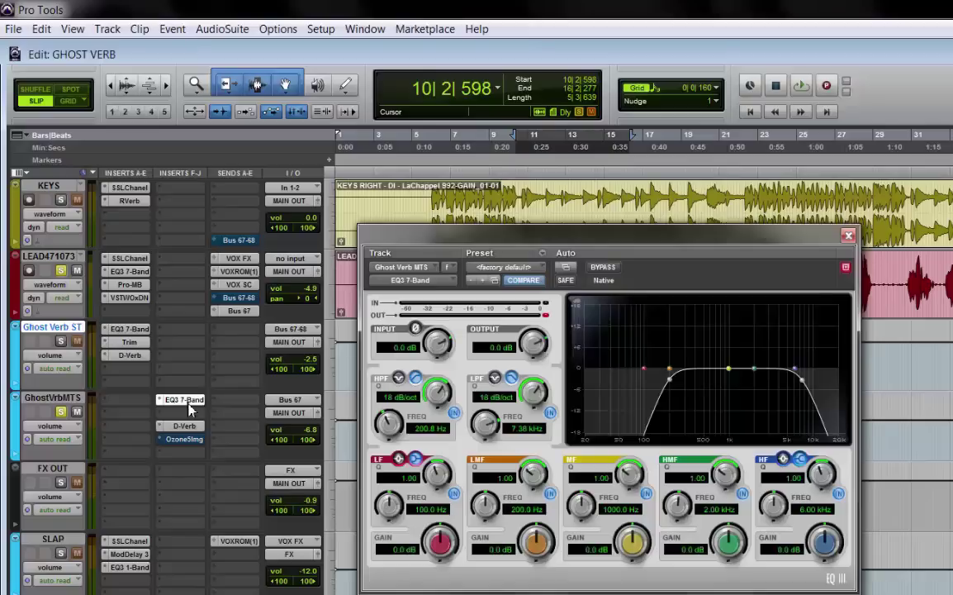
left_click(189, 403)
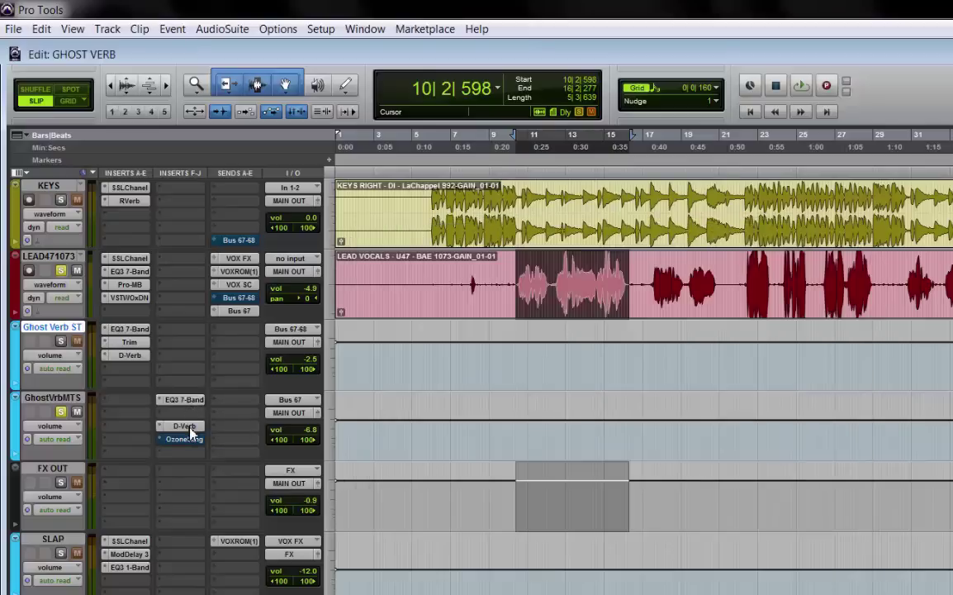
left_click(190, 428)
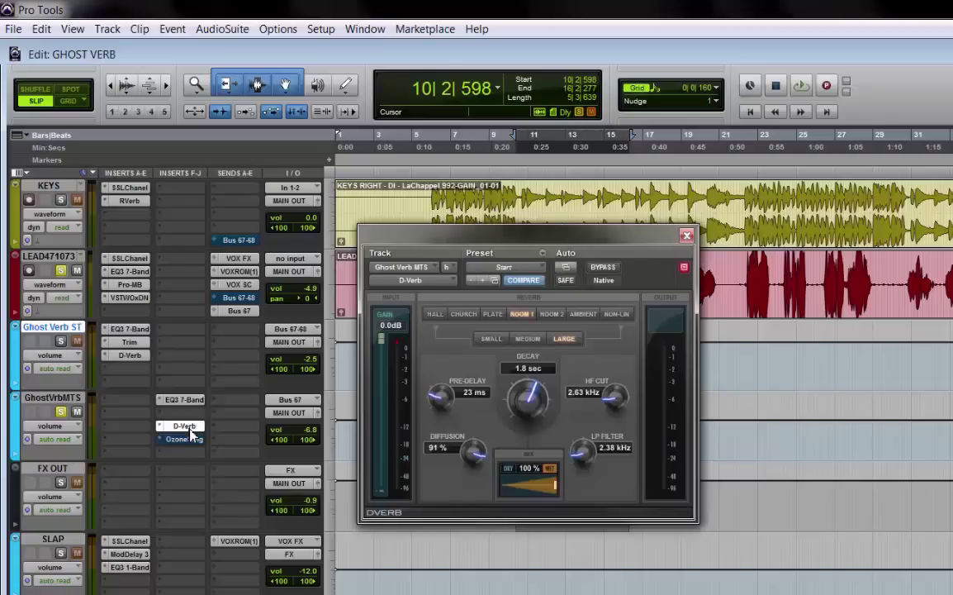
left_click(190, 428)
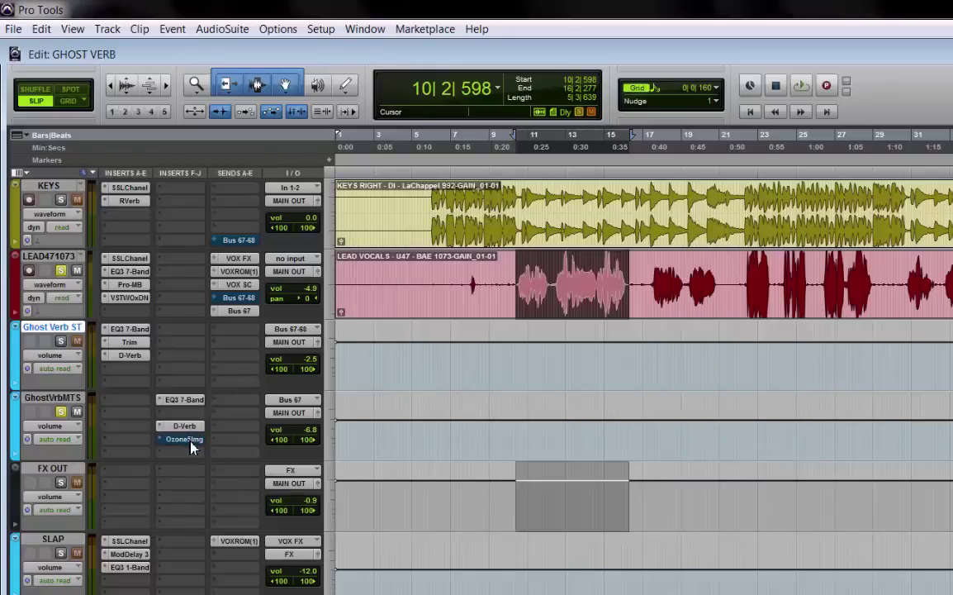
Take the Ozone 5 Imager on the GhostVrbMTS track out of bypass and open its window.
right_click(191, 446)
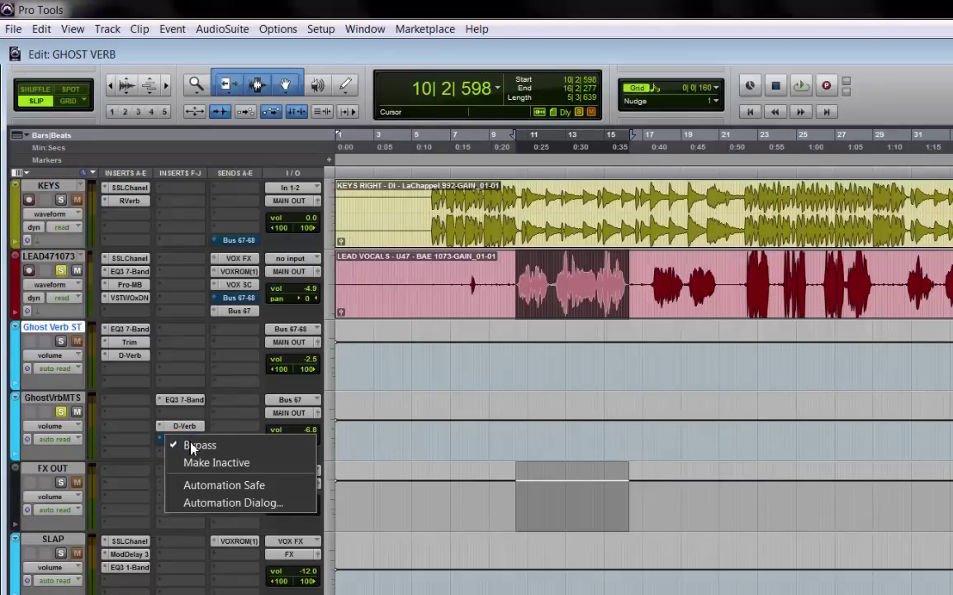
left_click(193, 446)
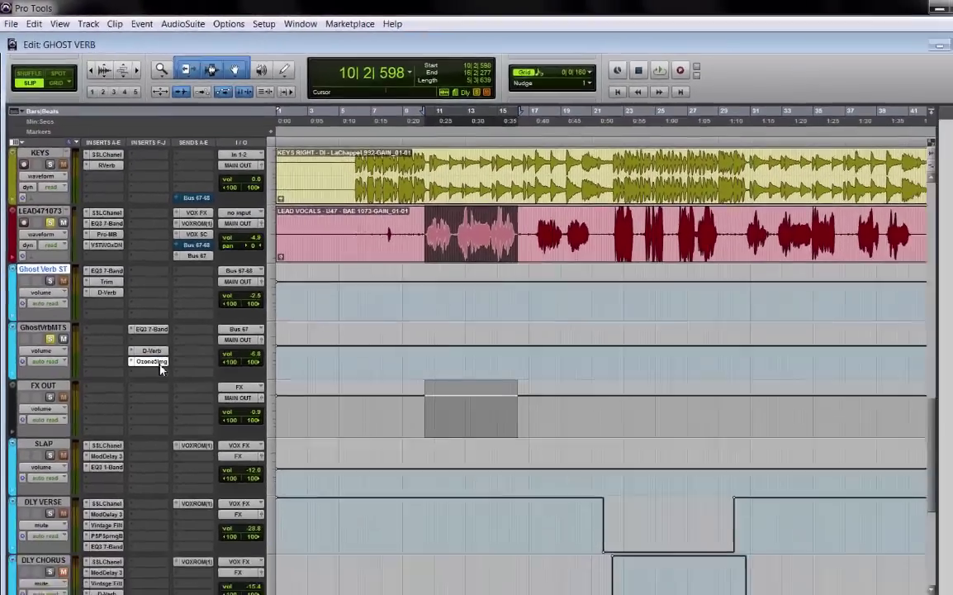
left_click(174, 411)
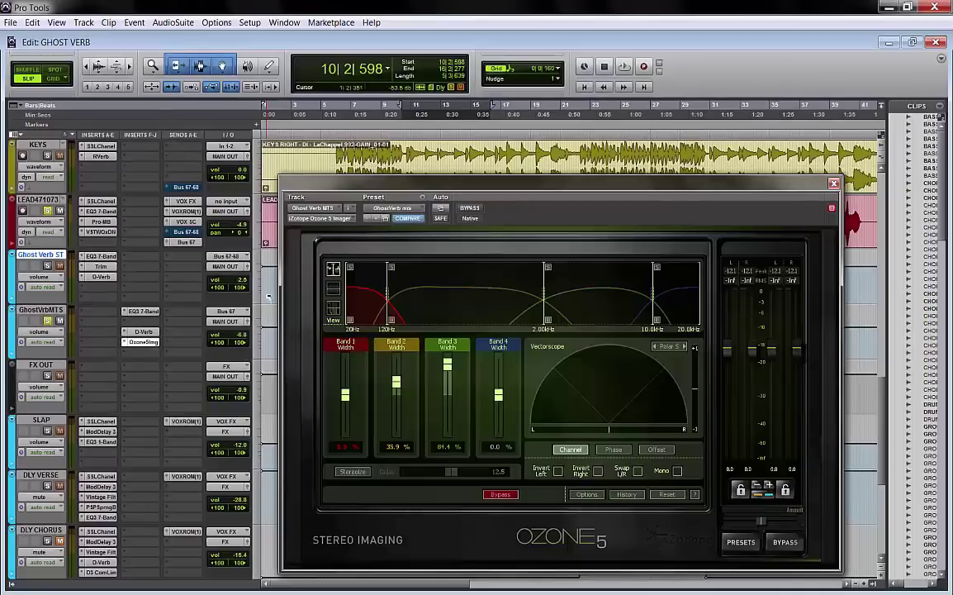
Turn on Stereoize and Invert Left in the Ozone 5 Imager on the GhostVrbMTS track.
left_click_drag(417, 191, 406, 165)
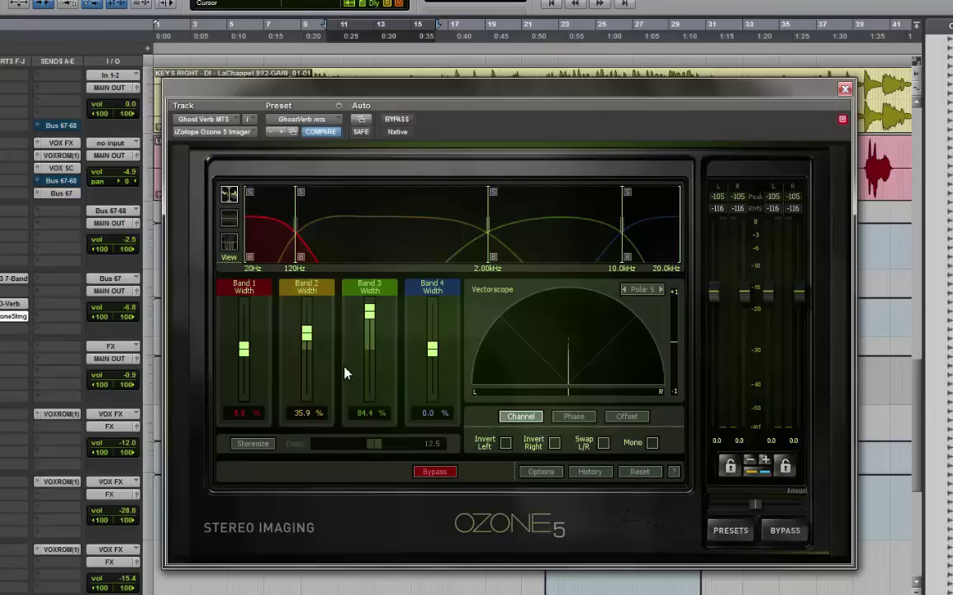
left_click(265, 450)
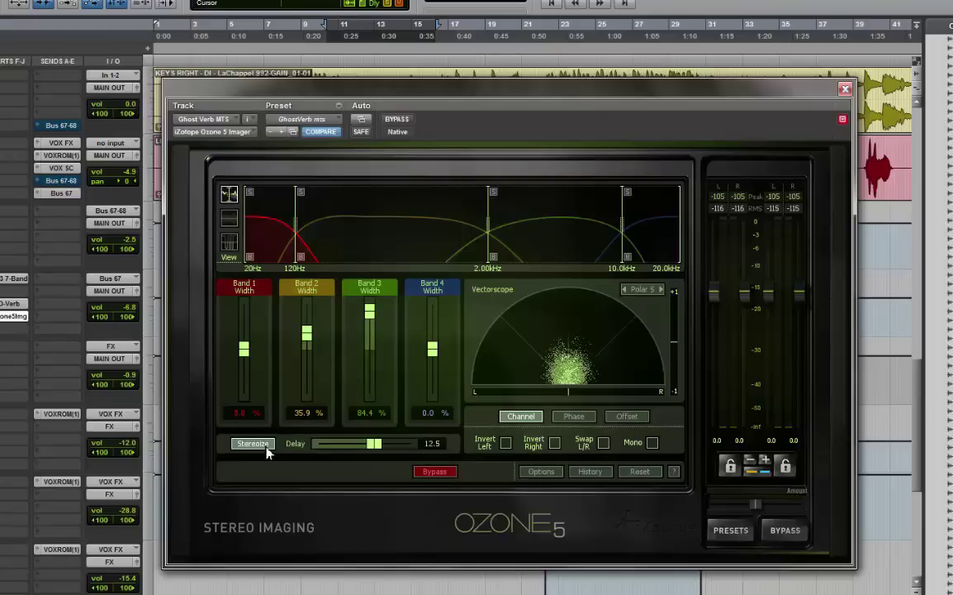
left_click(506, 443)
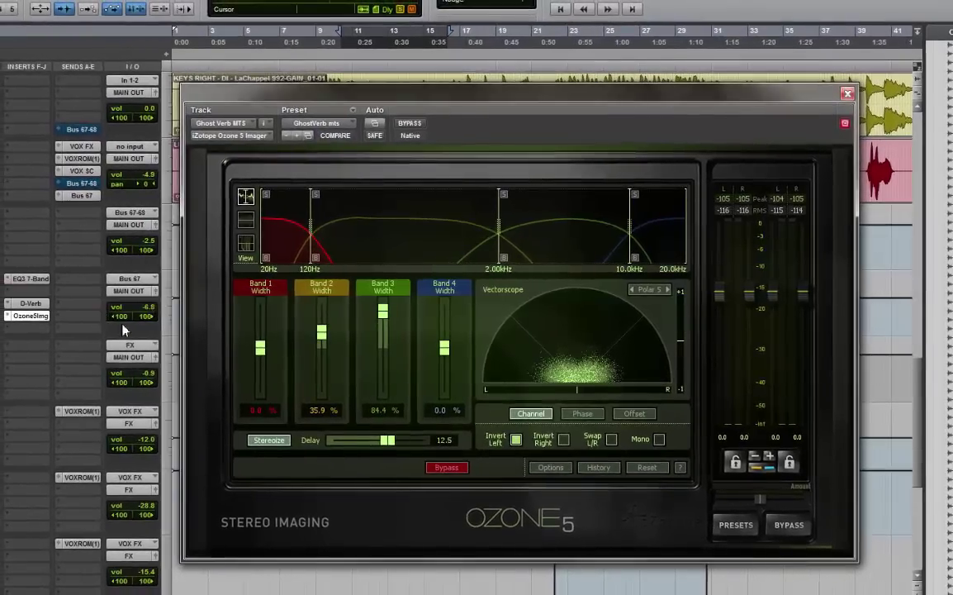
Bypass the Ozone 5 Imager on the GhostVrbMTS track and play the soloed lead vocal with its reverb.
left_click(27, 317)
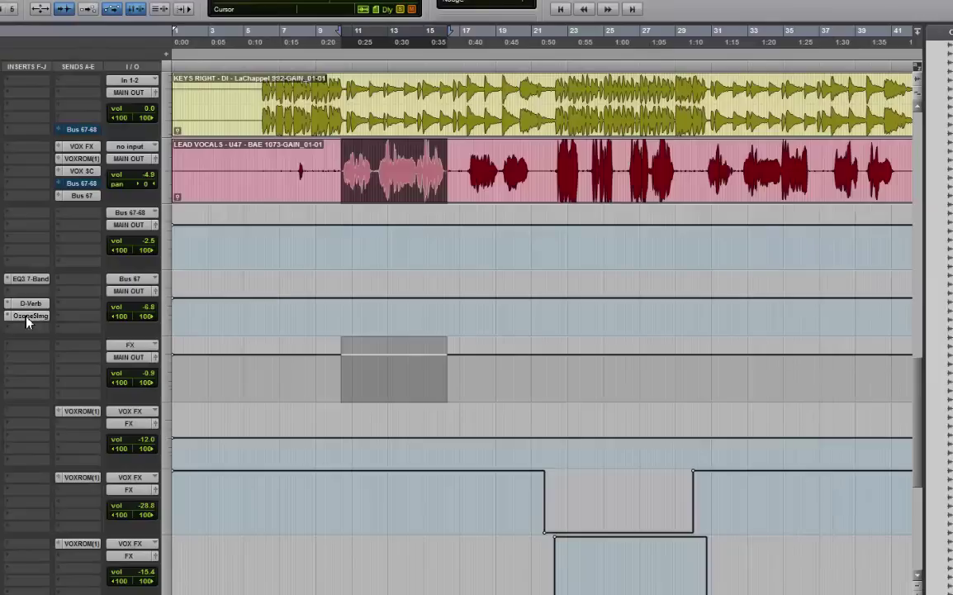
right_click(27, 317)
left_click(33, 328)
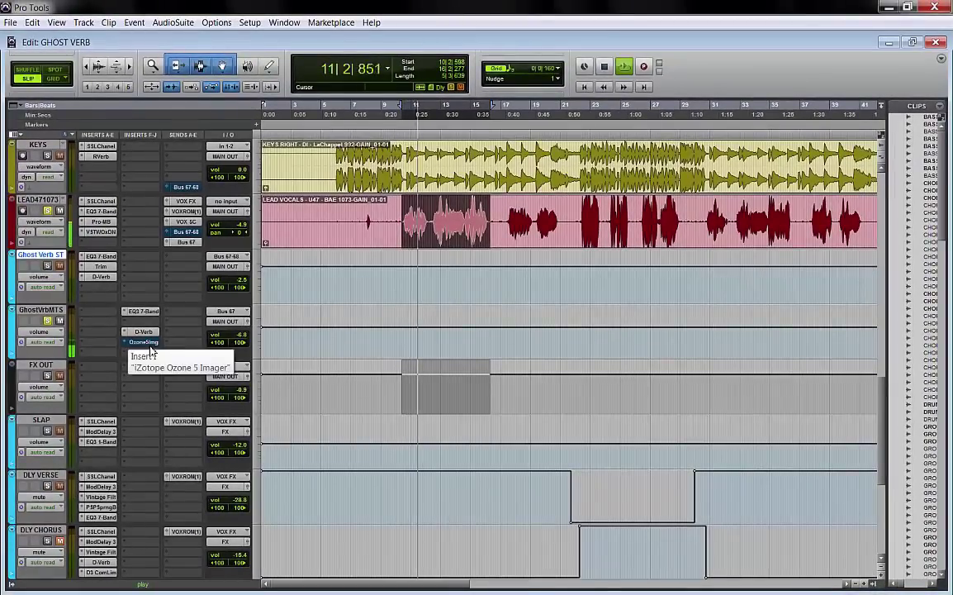
left_click(151, 348)
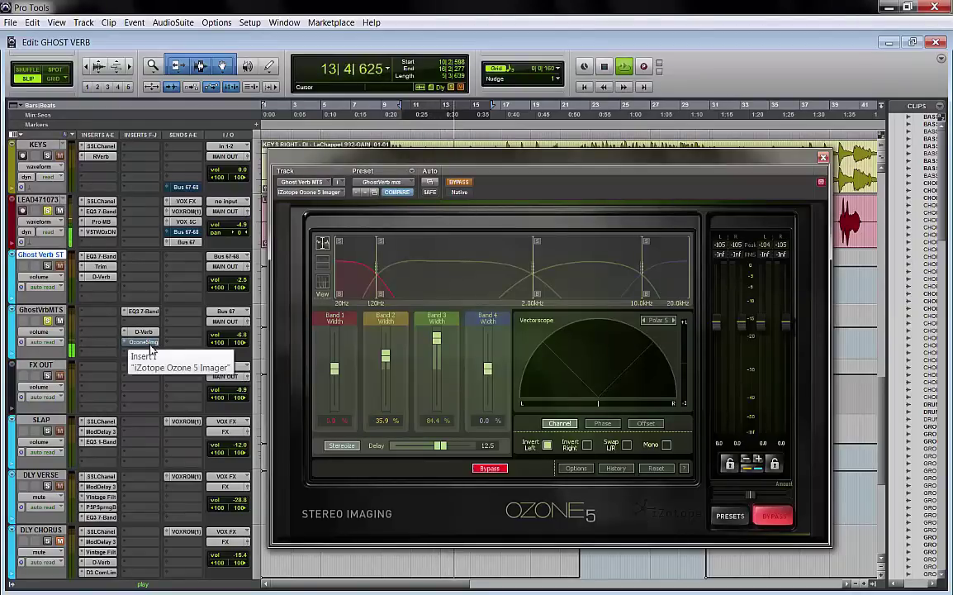
key("space")
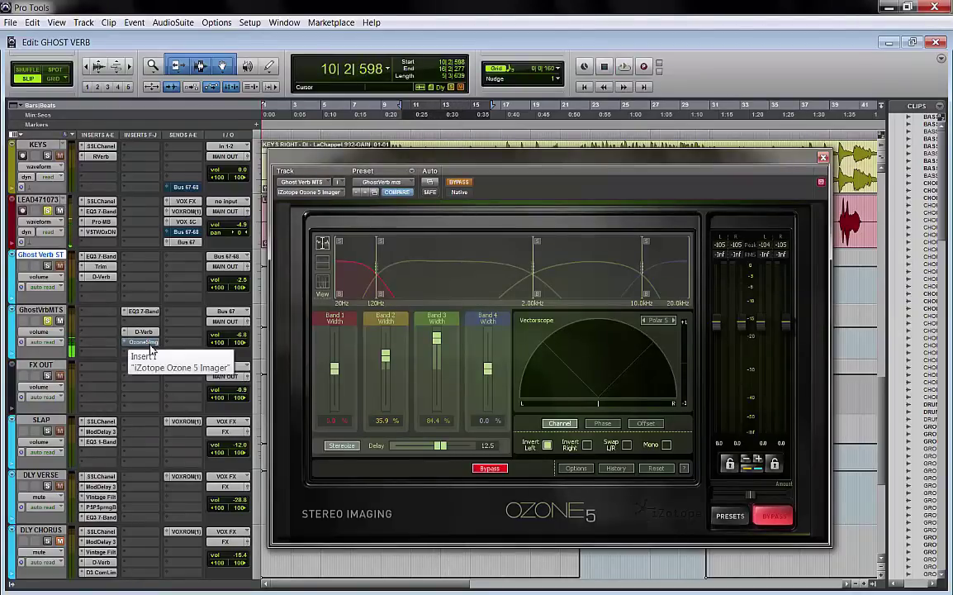
Reactivate the Ozone 5 Imager and lower its output gain to -1.3 dB while playing the vocal with its reverb.
right_click(153, 350)
left_click(165, 361)
key("space")
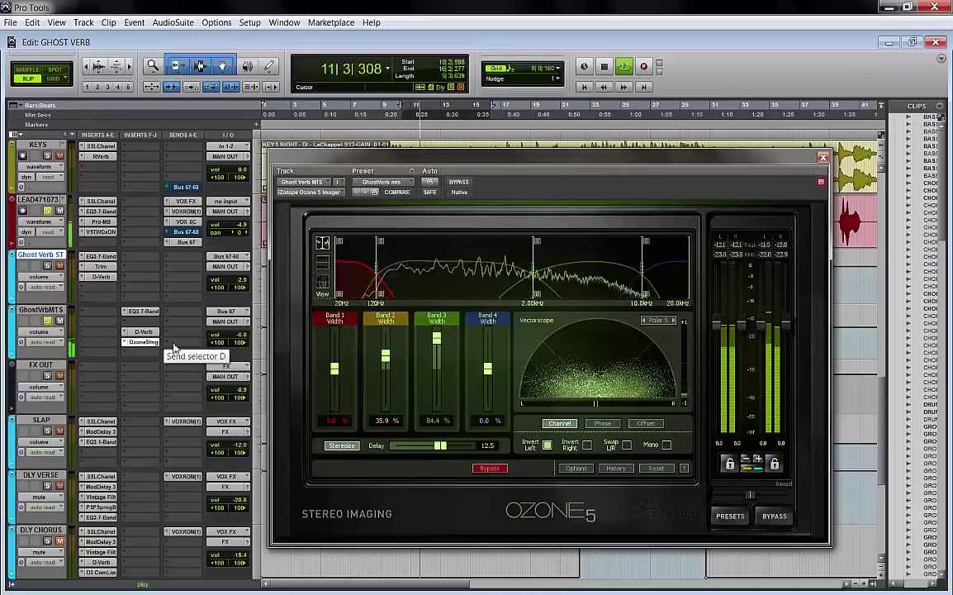
left_click_drag(762, 335, 767, 338)
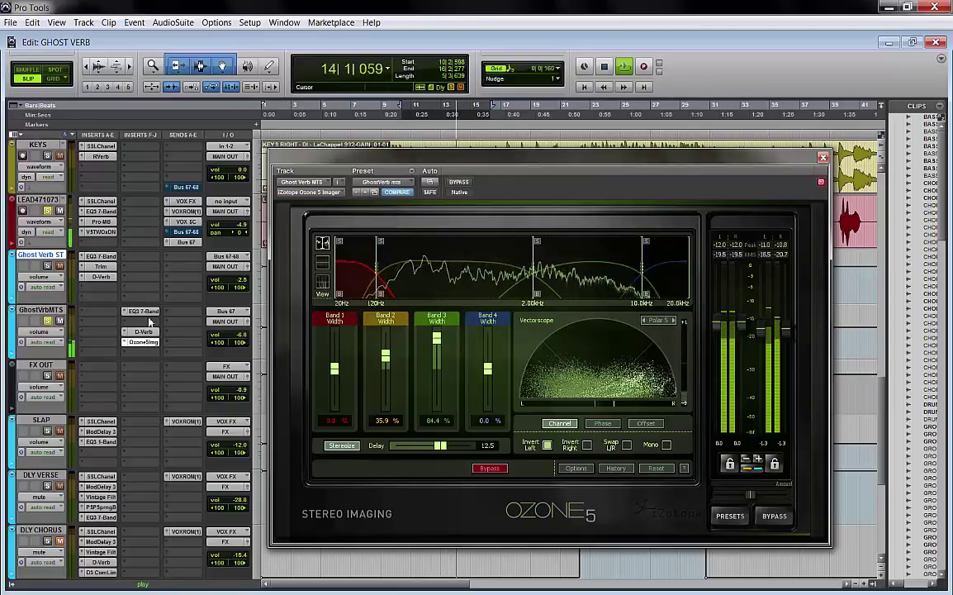
key("space")
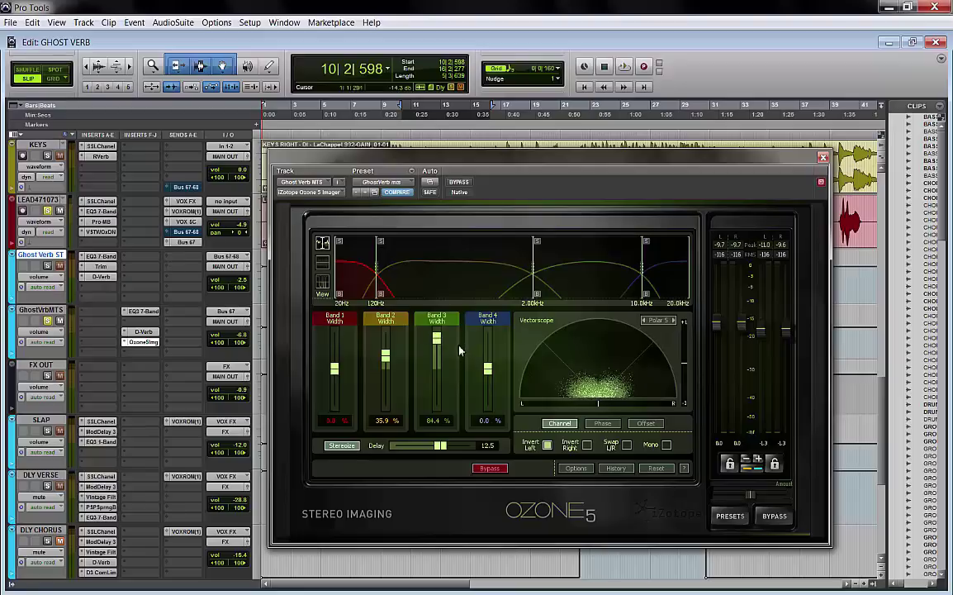
Play the GhostVrbMTS reverb alone without the lead vocal, comparing the Ozone 5 Imager bypassed and active.
key("space")
key("space")
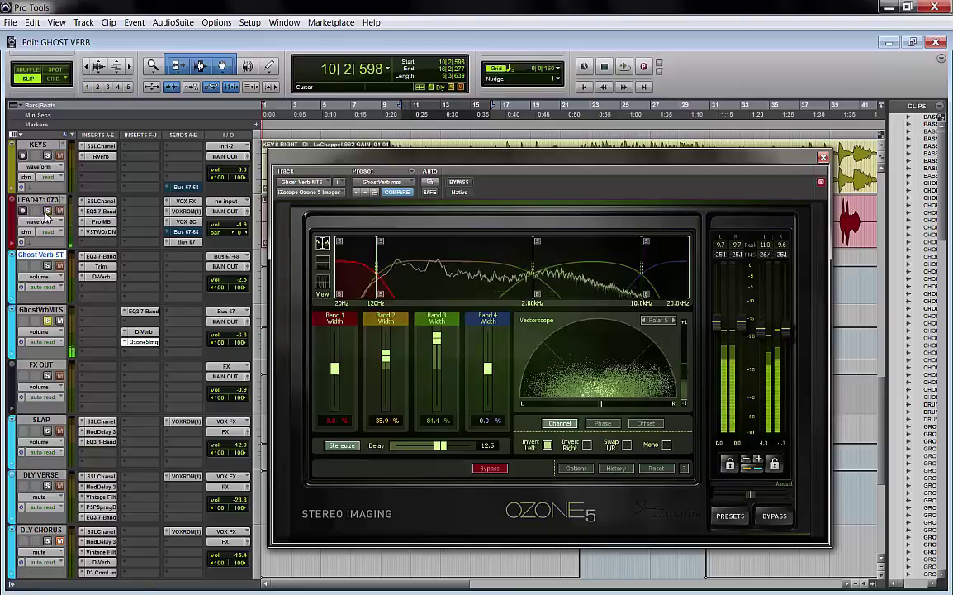
key("space")
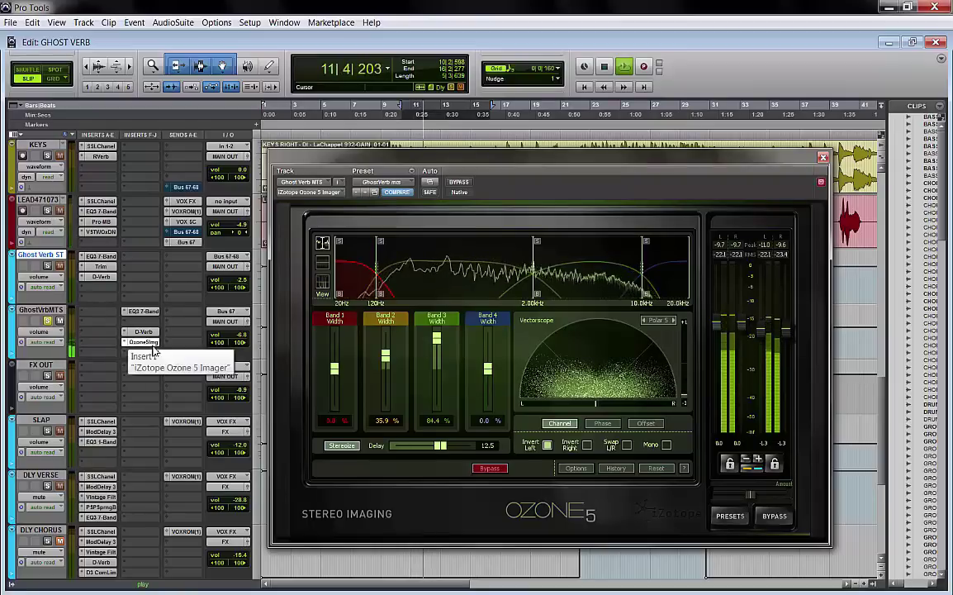
right_click(152, 351)
left_click(154, 351)
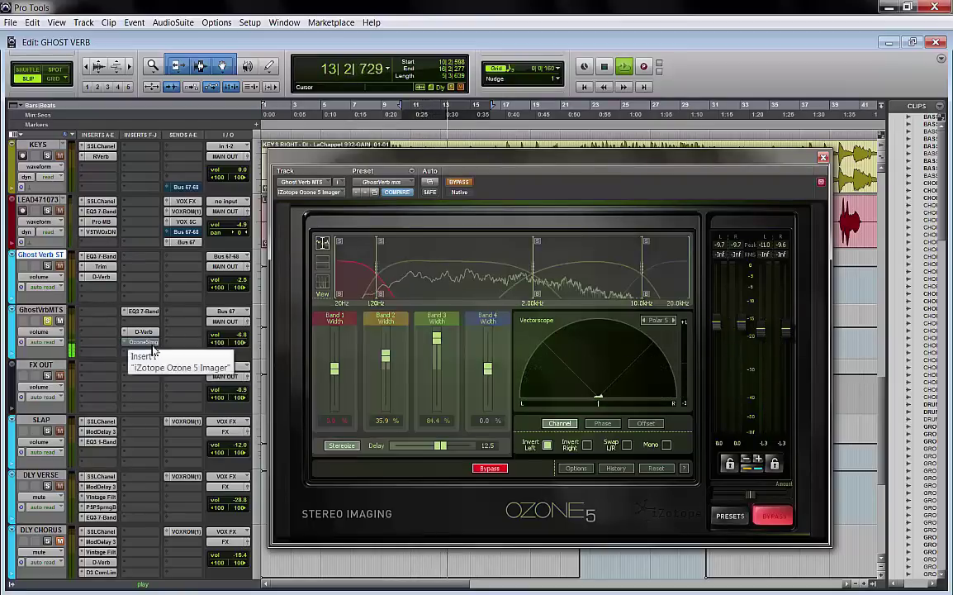
right_click(152, 350)
left_click(161, 351)
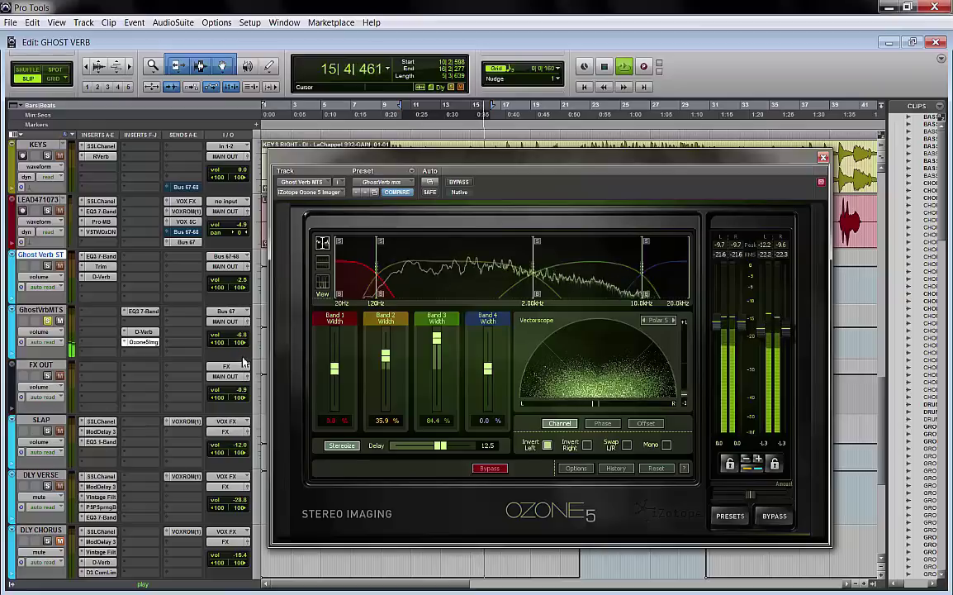
key("space")
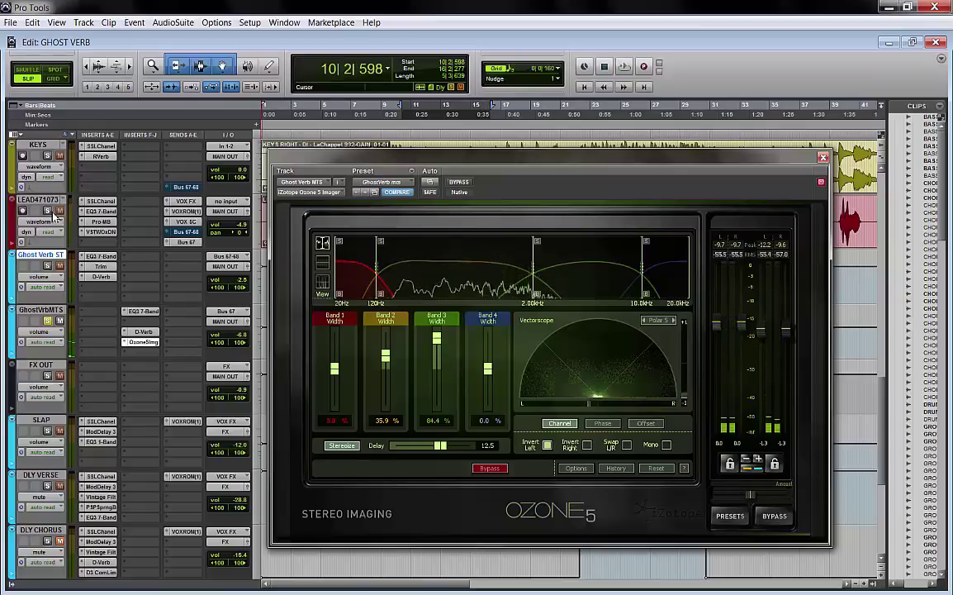
Play the soloed lead vocal again with the active Ozone 5 Imager and check its Invert Left option.
key("space")
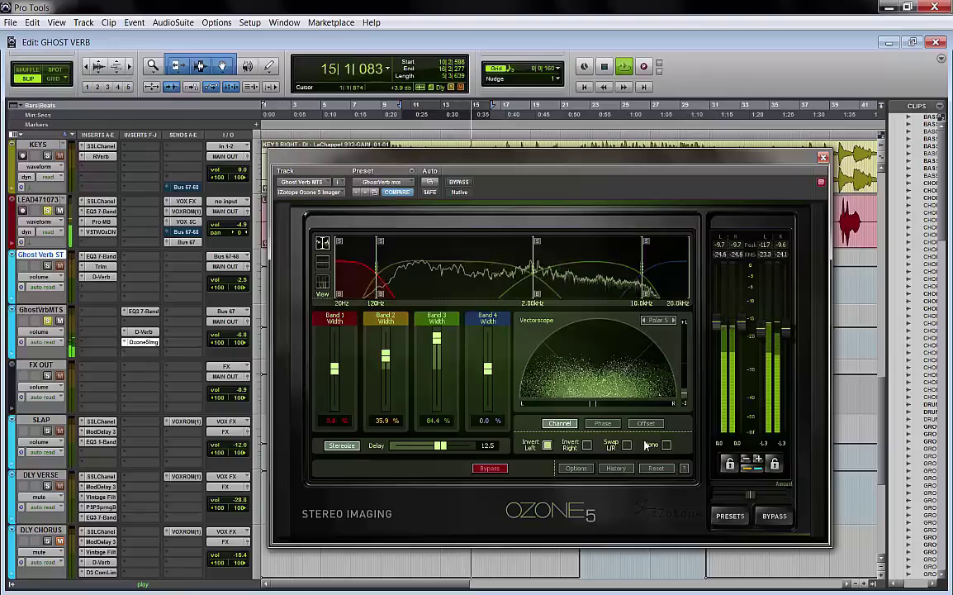
key("space")
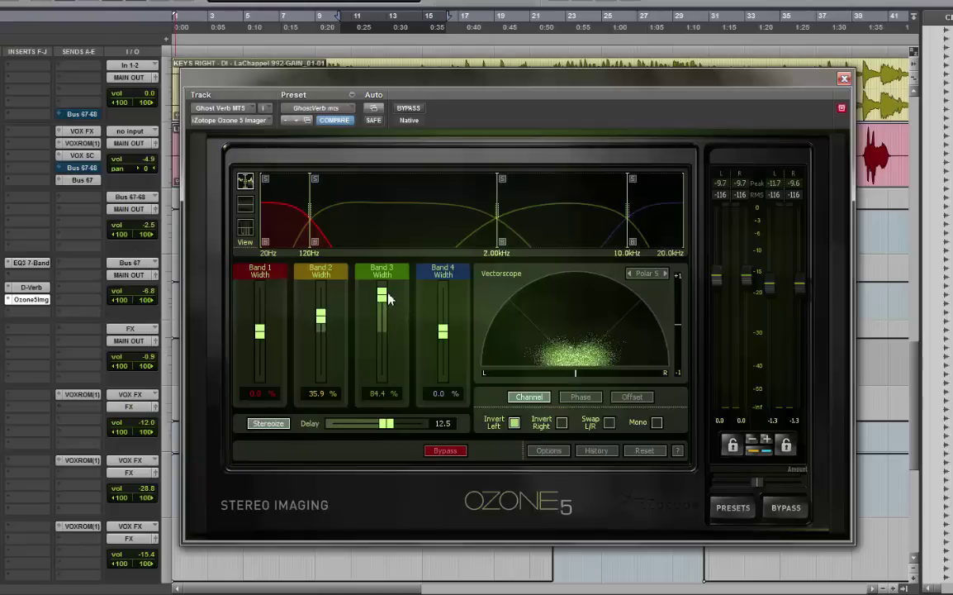
left_click(514, 422)
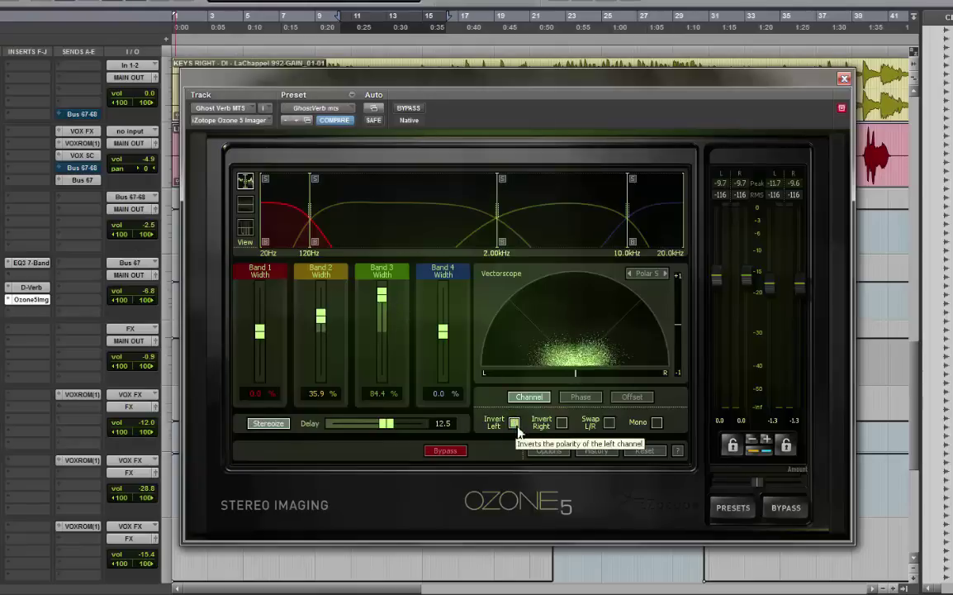
key("space")
key("space")
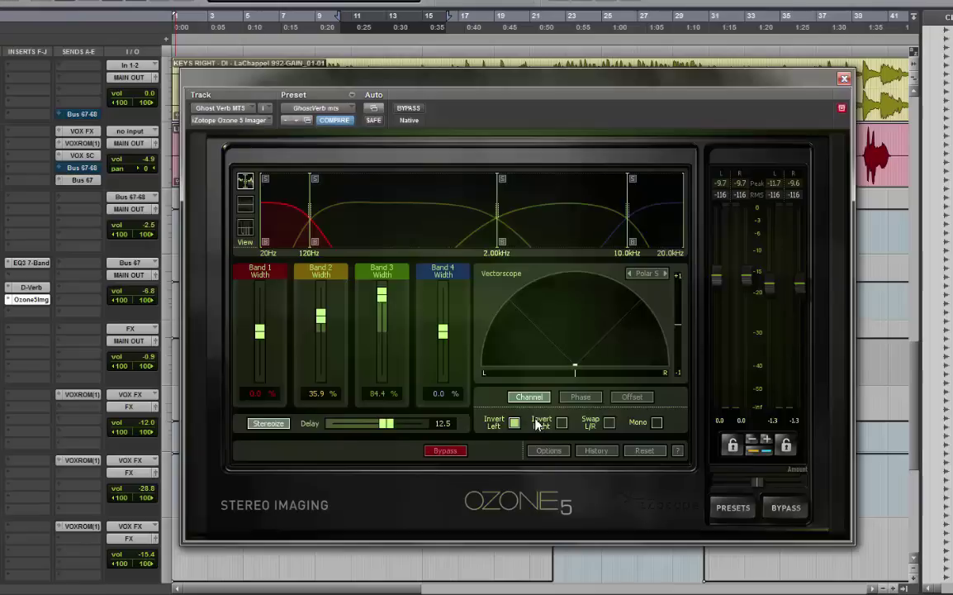
key("space")
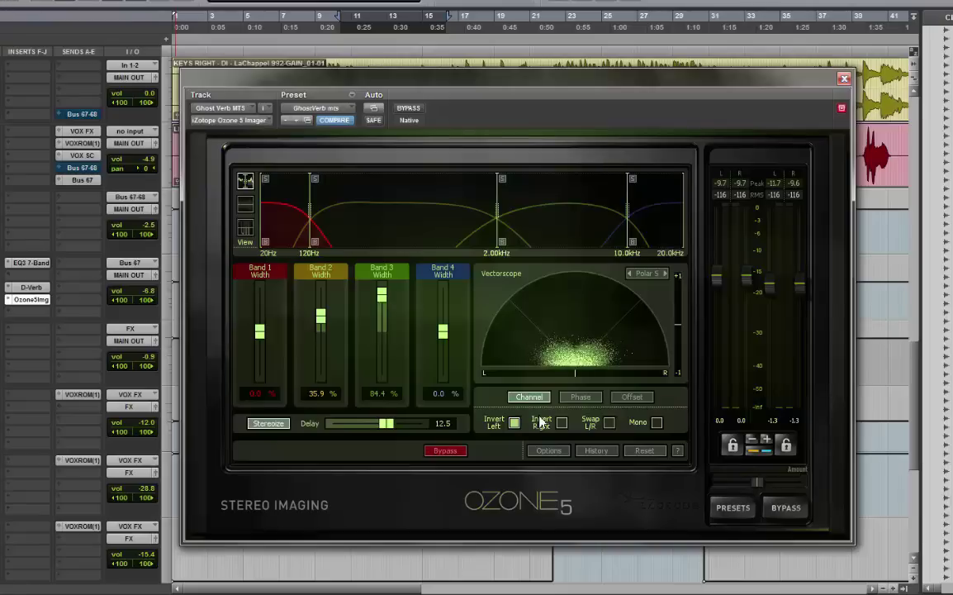
Show the Ozone band offsets and correlation spectrum, and set Band 2 to -1.8 ms, Band 3 to 27.5 ms and Band 4 to -5.2 ms.
left_click(629, 398)
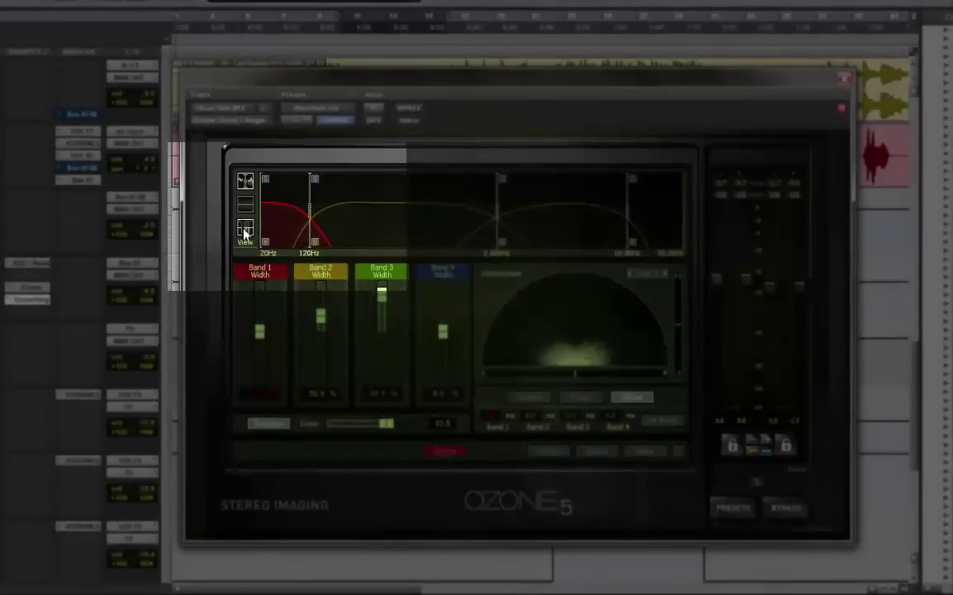
left_click(244, 233)
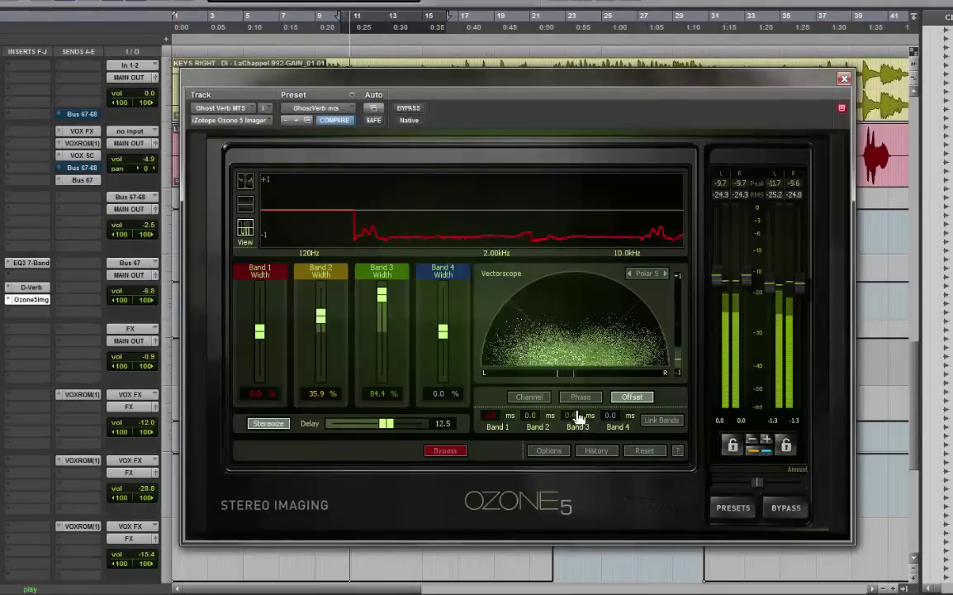
left_click_drag(578, 417, 548, 383)
left_click_drag(611, 416, 616, 456)
left_click_drag(570, 416, 587, 310)
left_click_drag(532, 416, 538, 501)
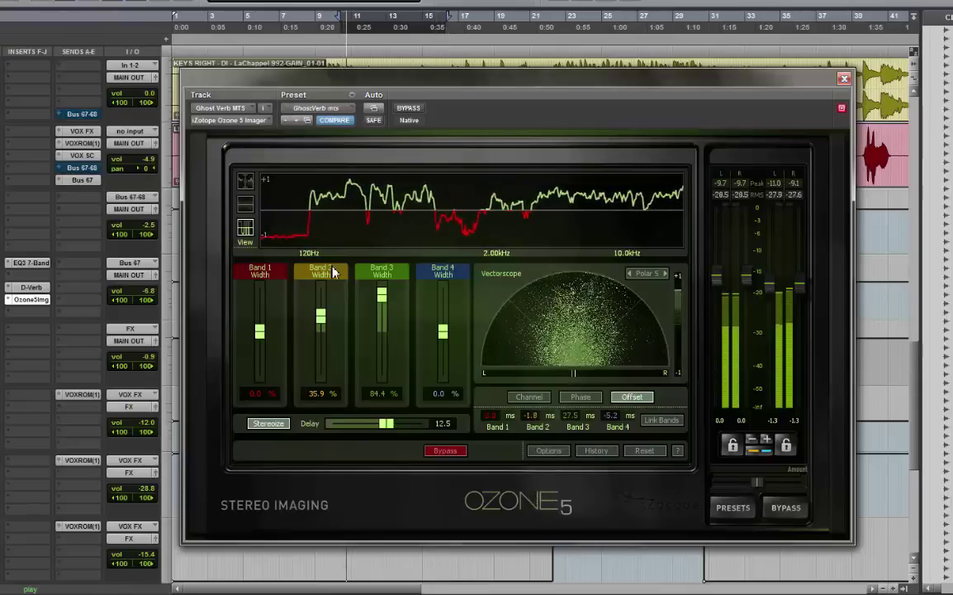
Readjust the Ozone channel offsets during playback to 14.3 ms for Band 2 and -0.7 ms for Band 3.
left_click_drag(537, 415, 535, 446)
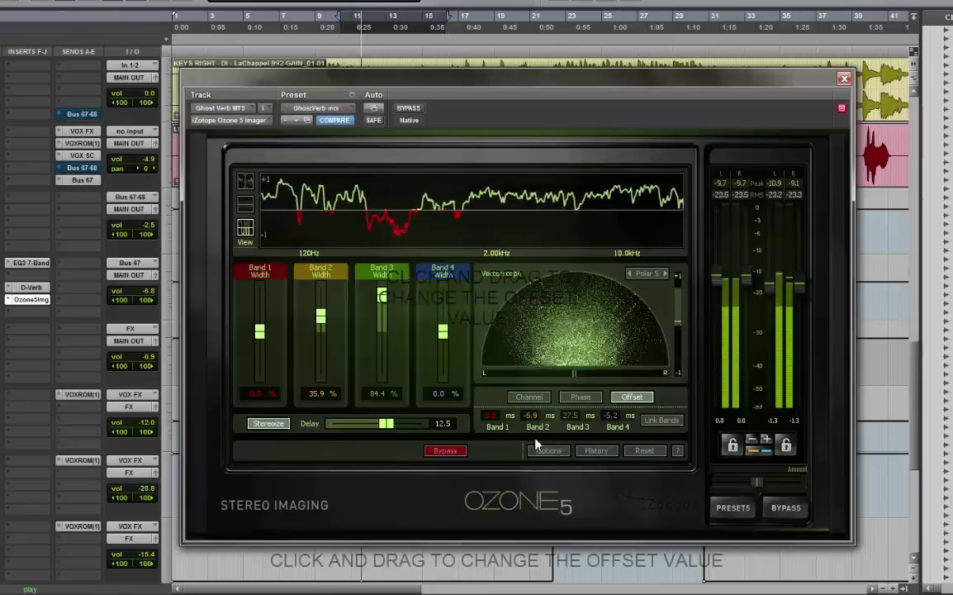
left_click_drag(570, 416, 574, 378)
left_click_drag(537, 416, 545, 276)
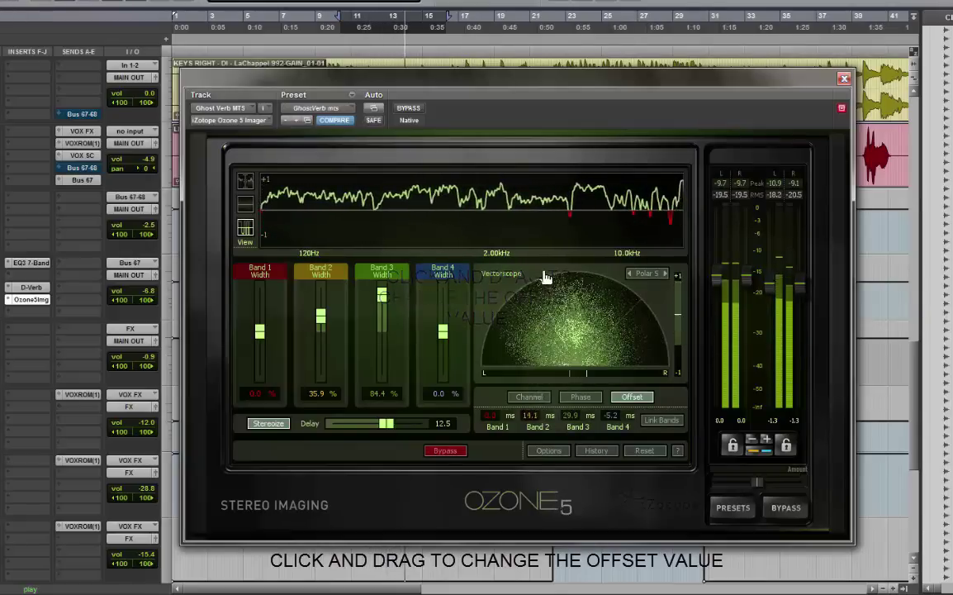
left_click_drag(572, 415, 560, 545)
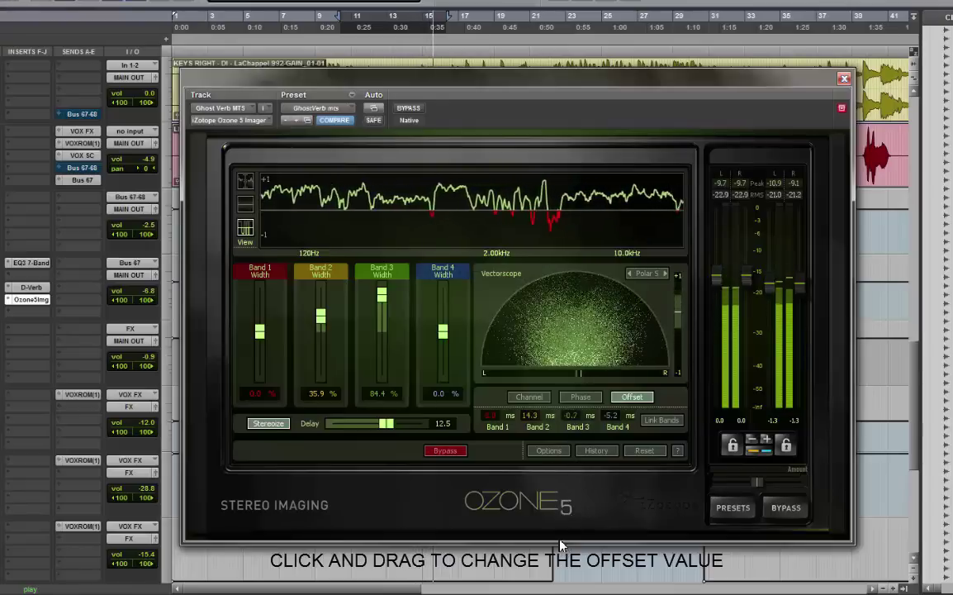